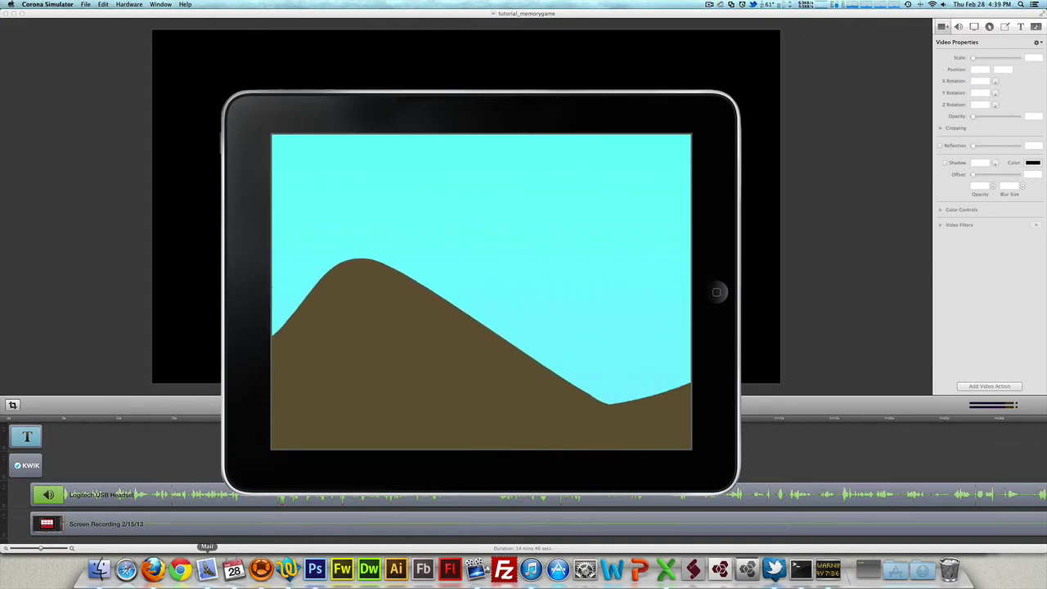
Step: Switch from Corona Simulator back to mountains.psd in Photoshop
key("super+Tab")
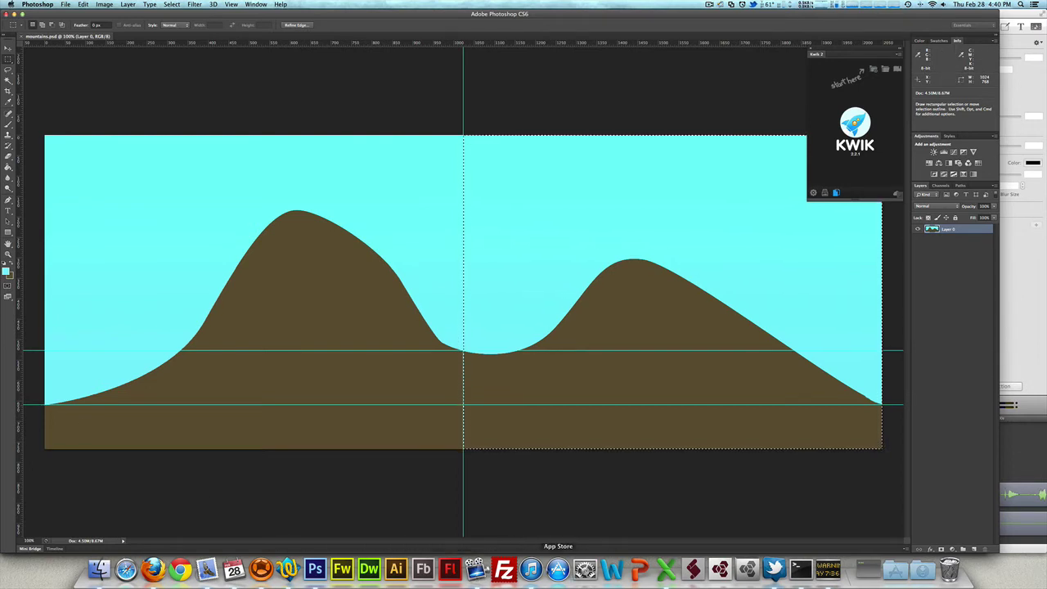
left_click(261, 568)
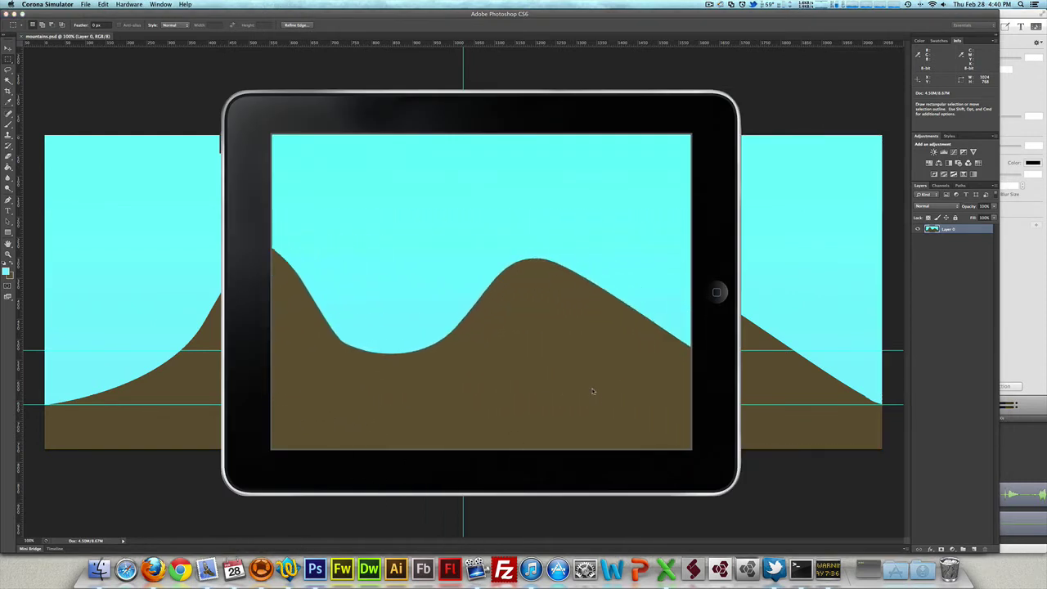
key("super+Tab")
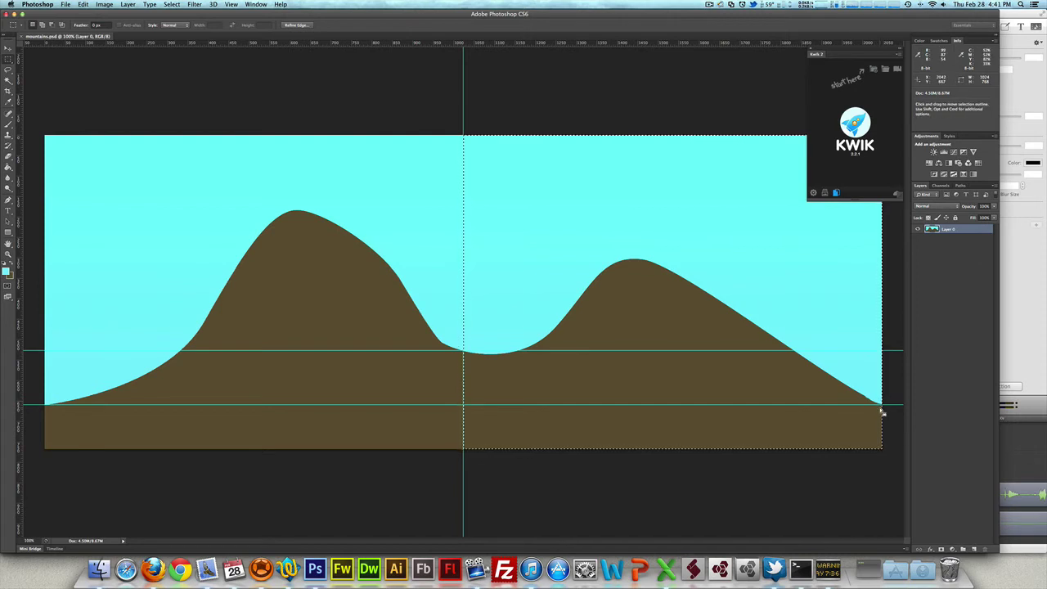
key("super+equal")
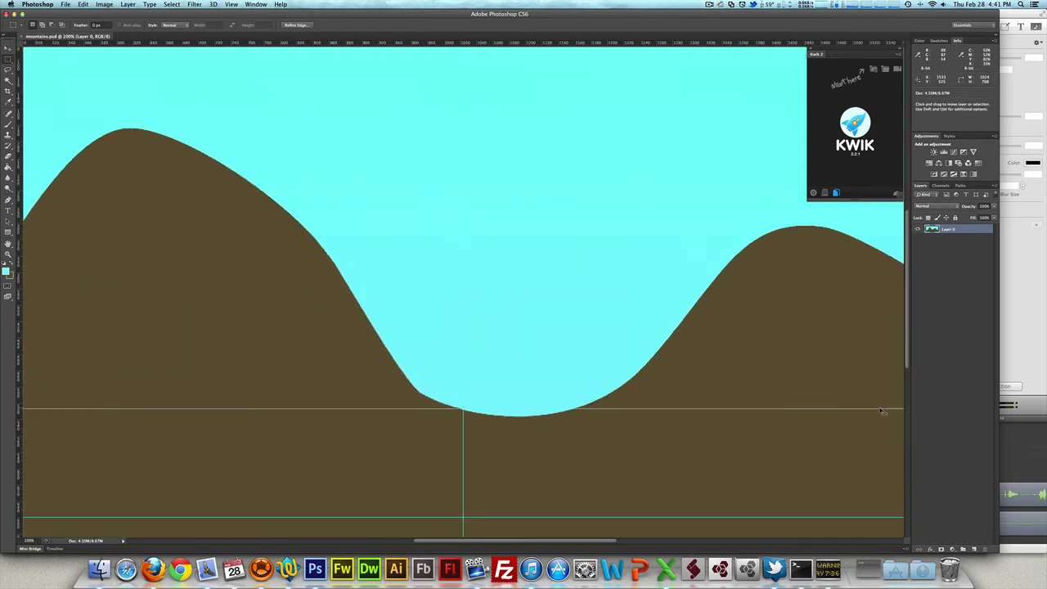
key("super+equal")
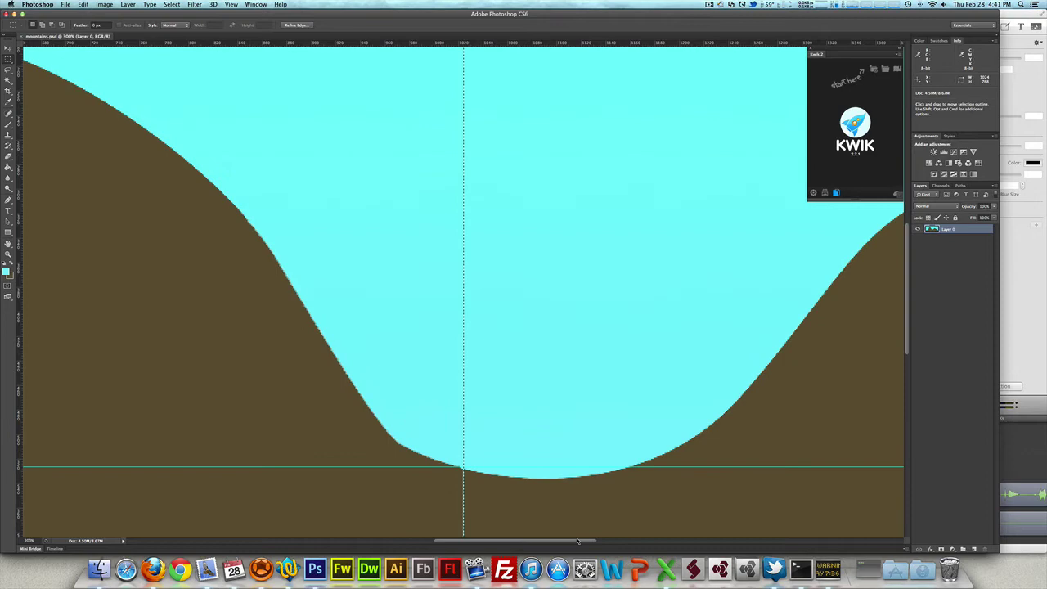
scroll(701, 513, "right", 10)
scroll(638, 442, "down", 5)
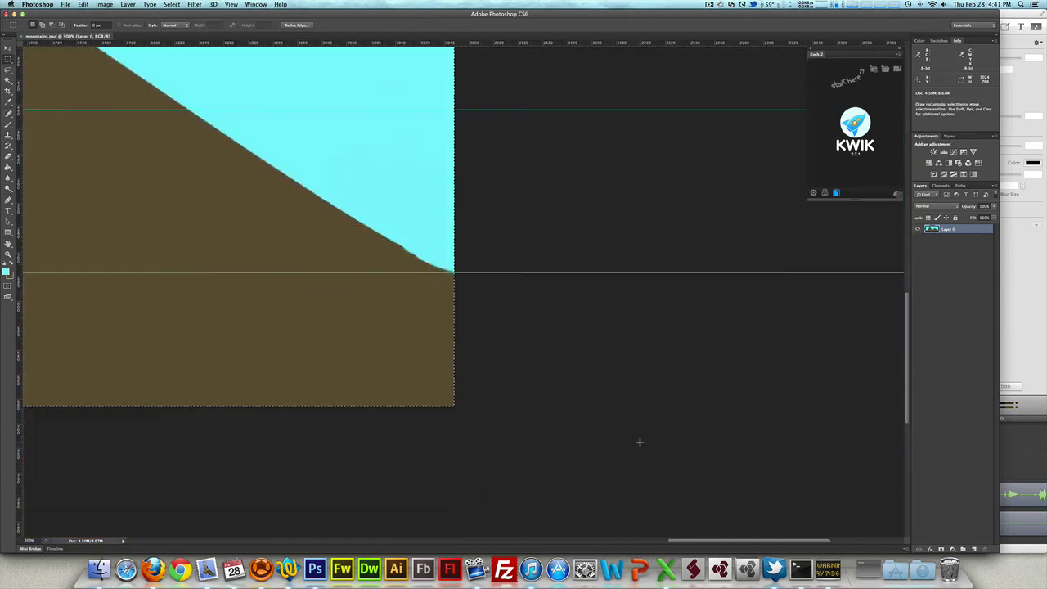
scroll(449, 334, "up", 2)
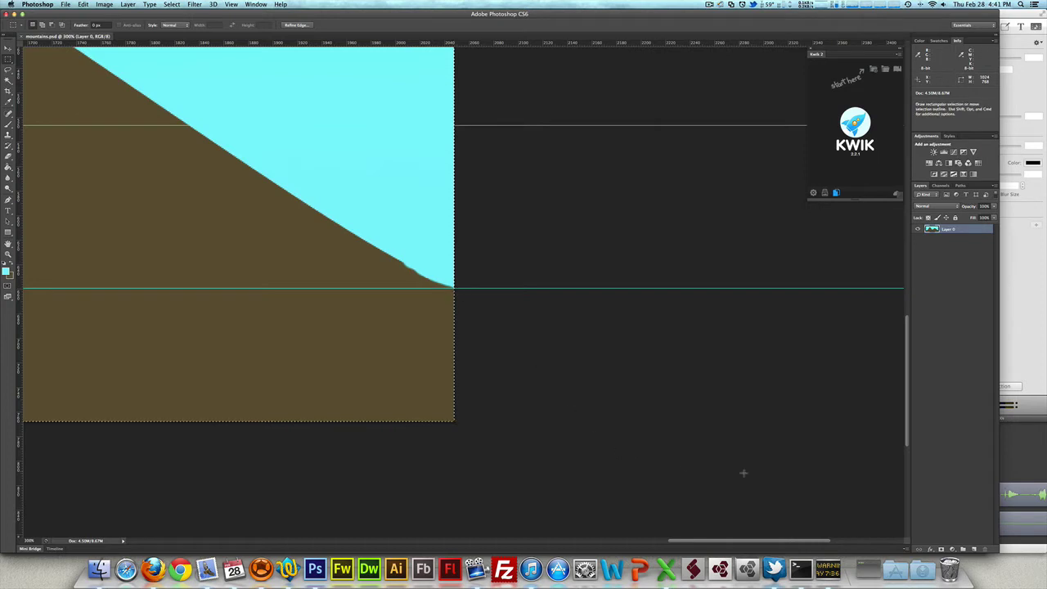
scroll(406, 512, "left", 20)
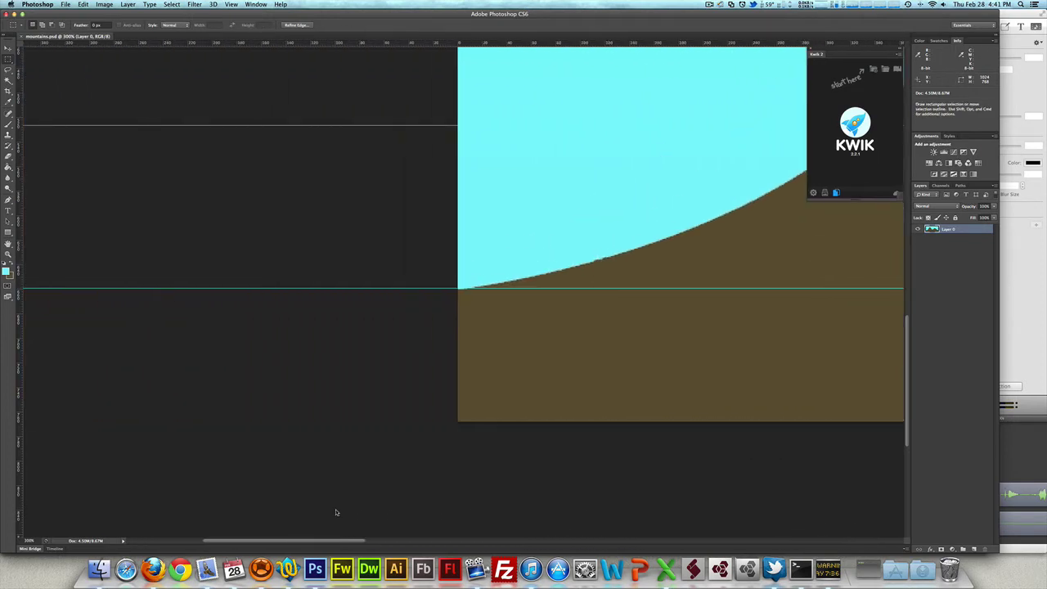
key("b")
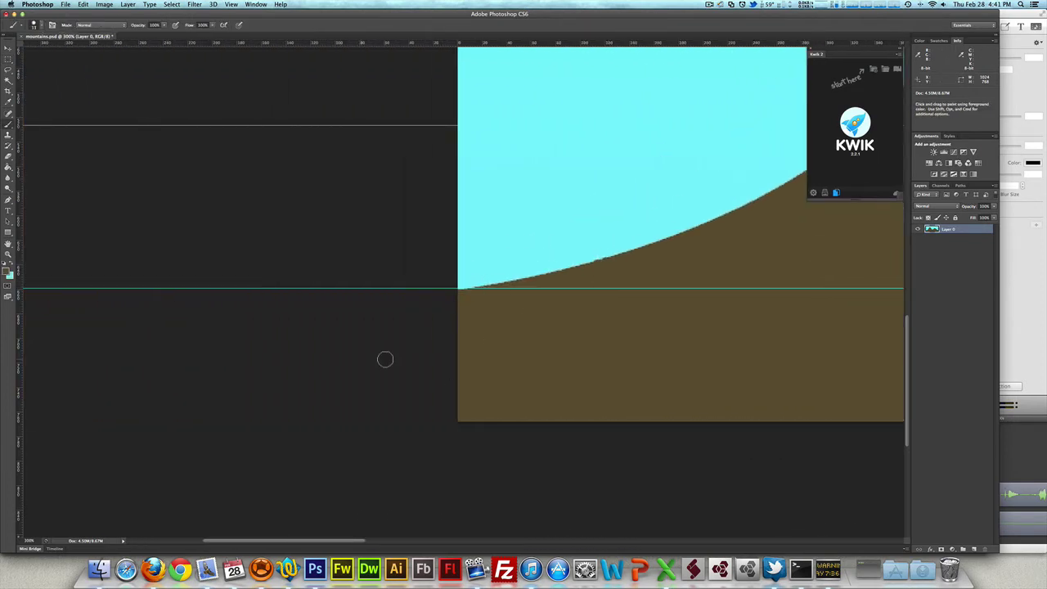
key("super+minus")
key("super+minus")
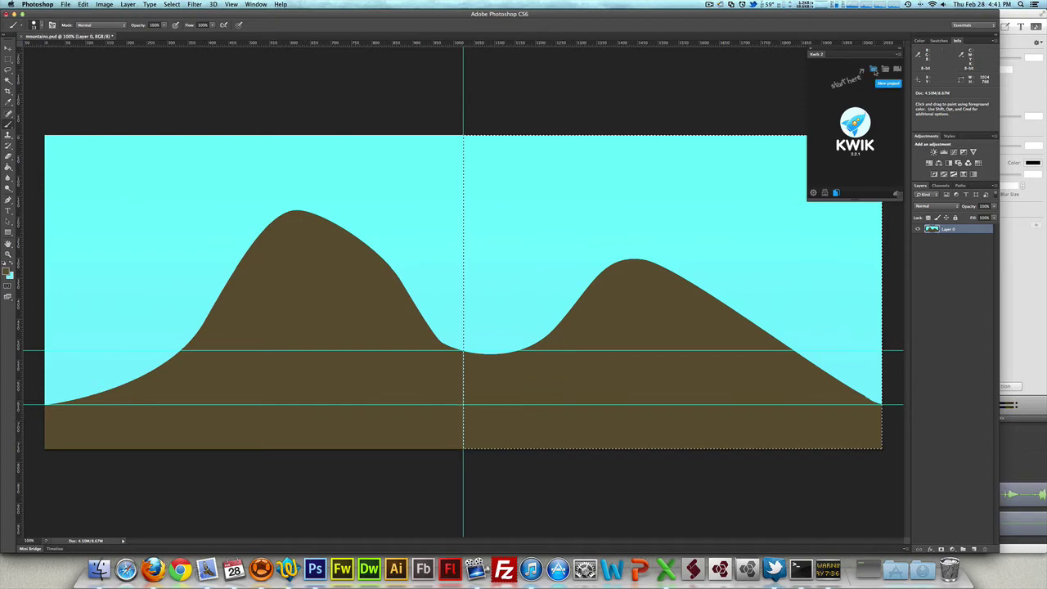
Step: Create the Kwik project TutorialBack for iPad, without using mountains.psd
left_click(874, 70)
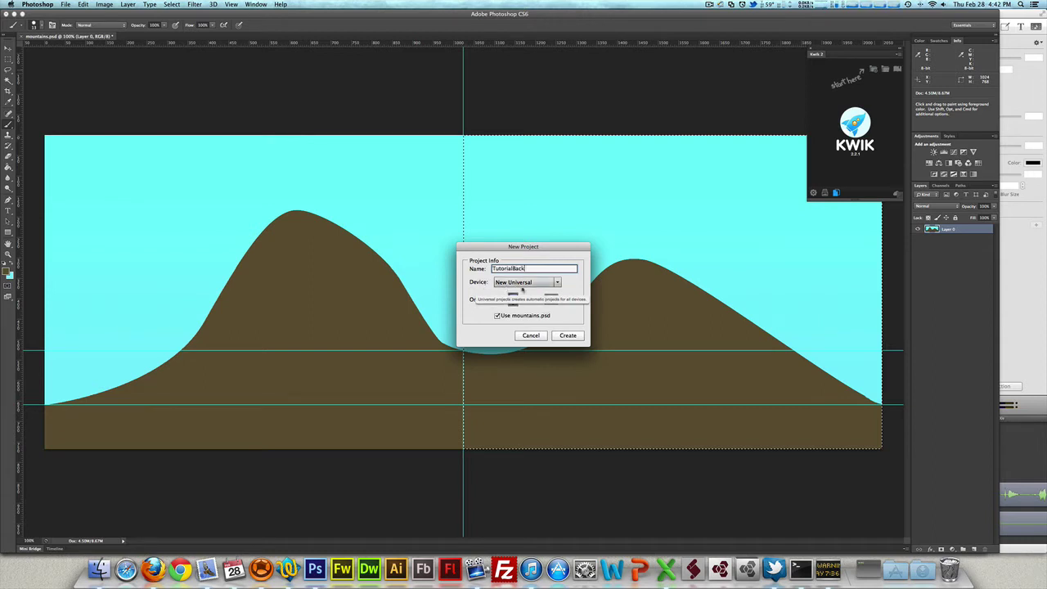
left_click(533, 281)
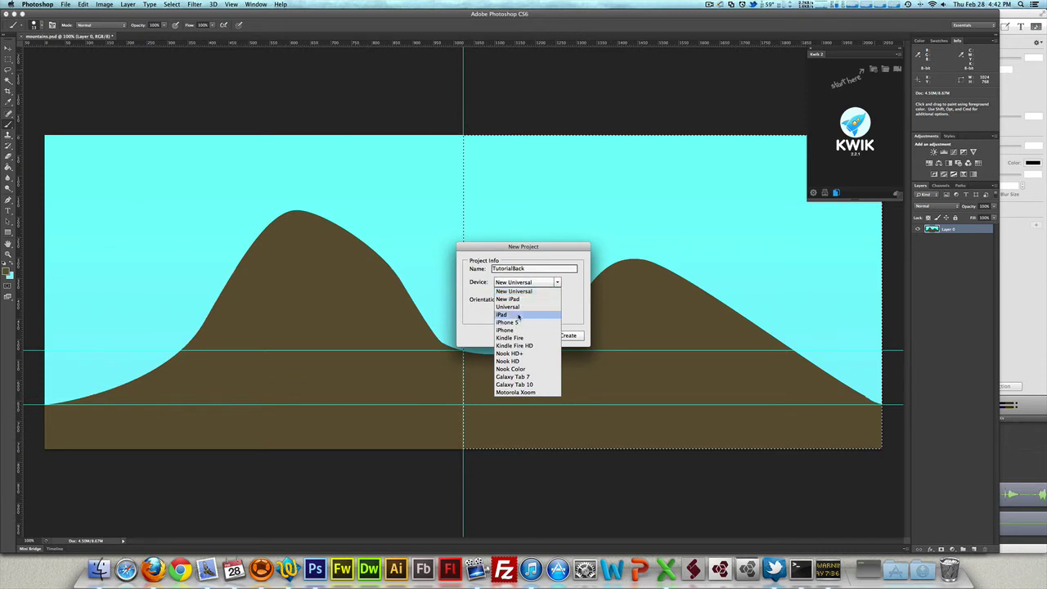
left_click(518, 315)
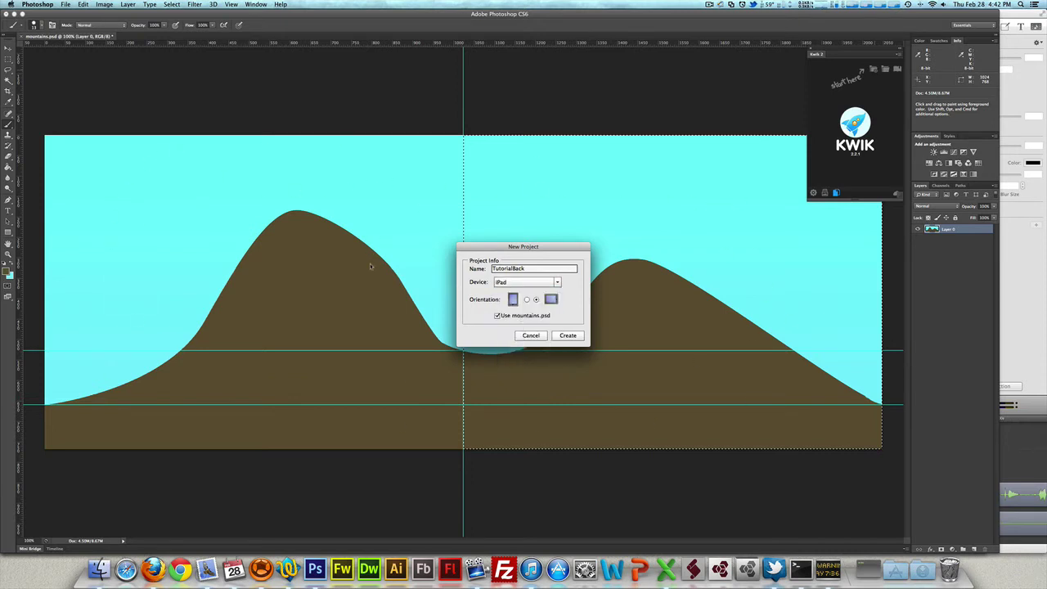
left_click(497, 316)
left_click(570, 337)
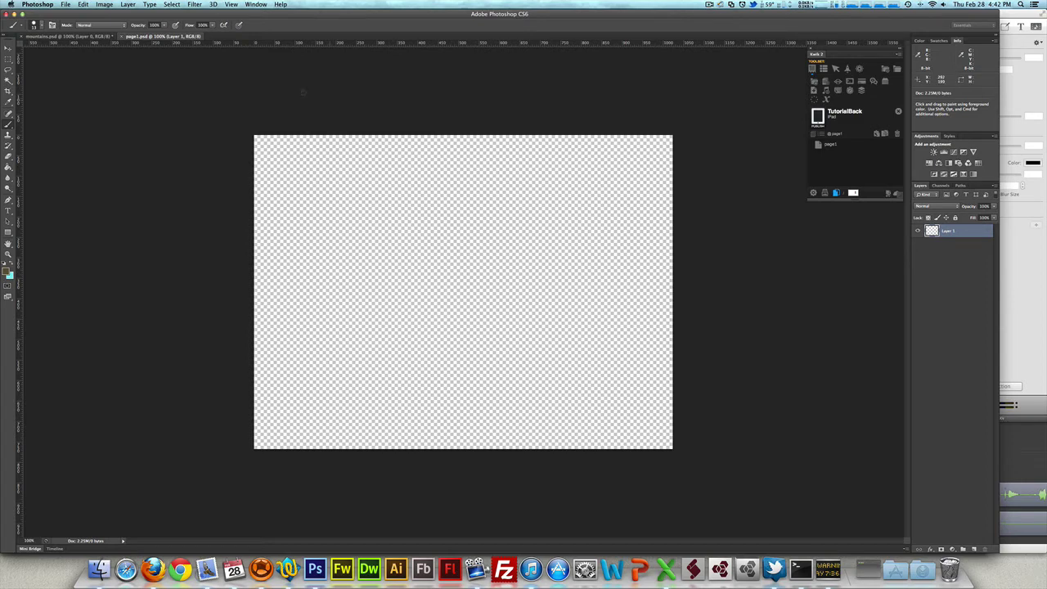
Step: Marquee-select the left half of the mountains artwork
left_click(64, 36)
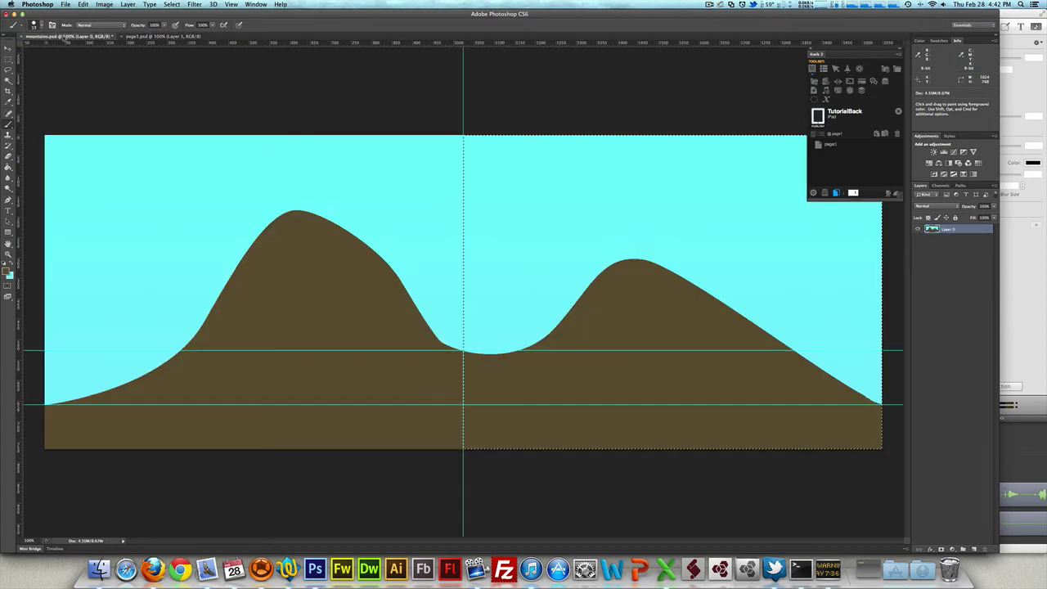
left_click(9, 64)
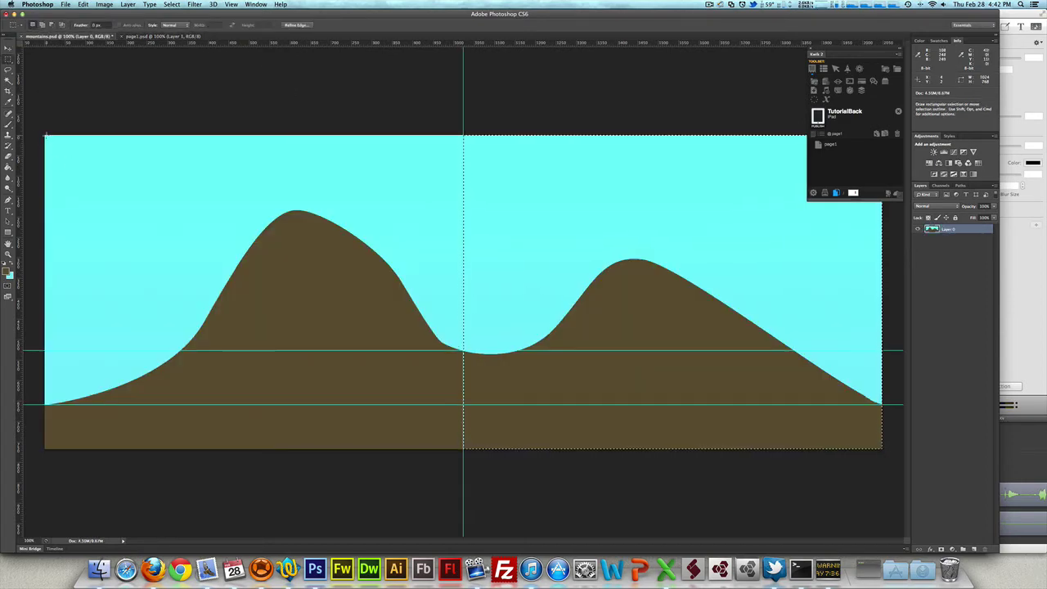
mouse_move(60, 126)
left_mouse_down()
mouse_move(467, 444)
mouse_move(462, 453)
left_mouse_up()
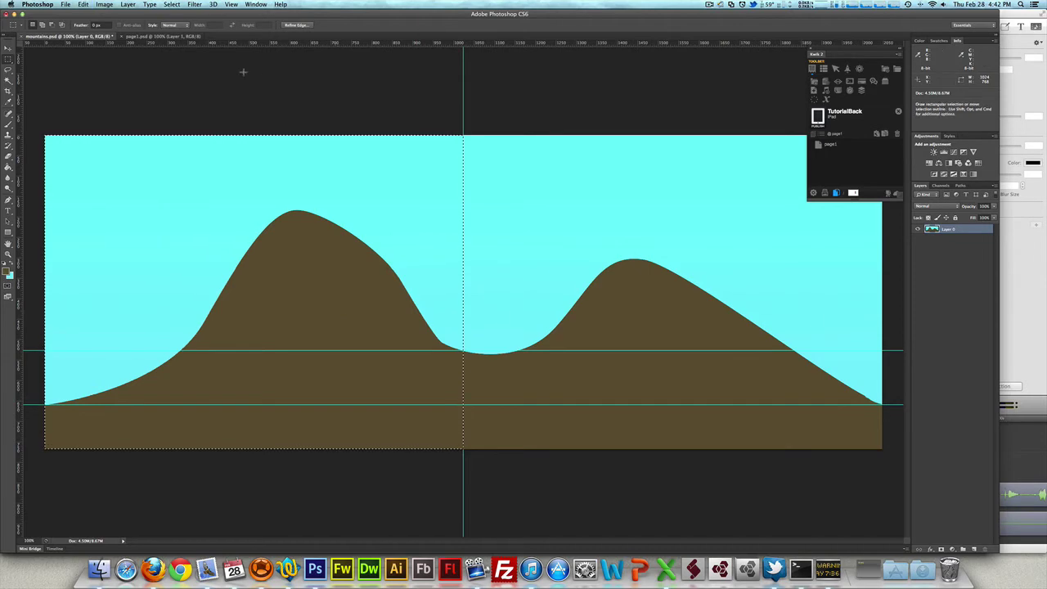
Step: Paste the selection into page1.psd and rename the layer img1
left_click(153, 38)
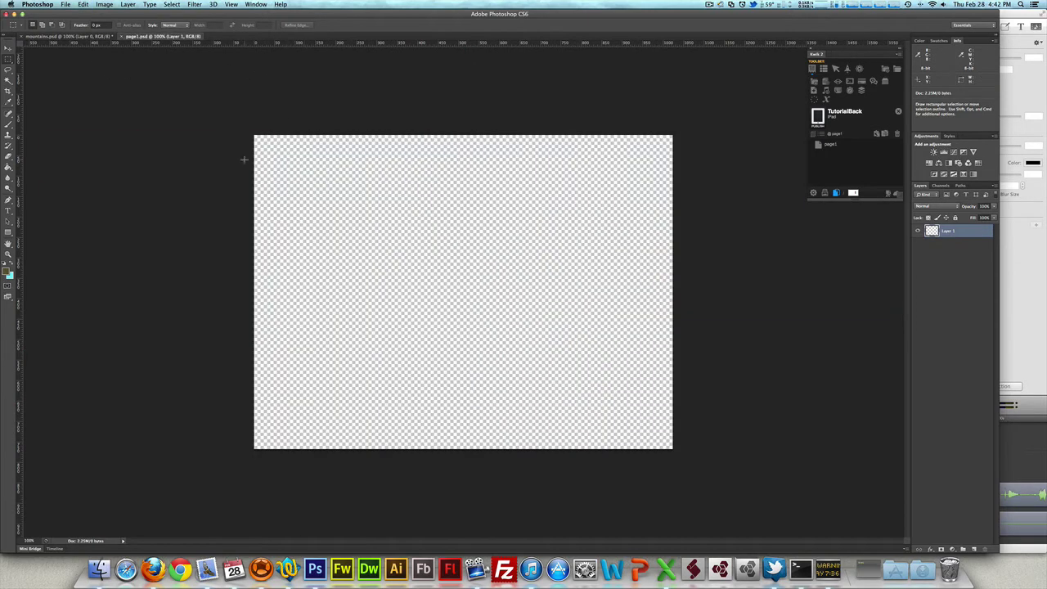
key("super+z")
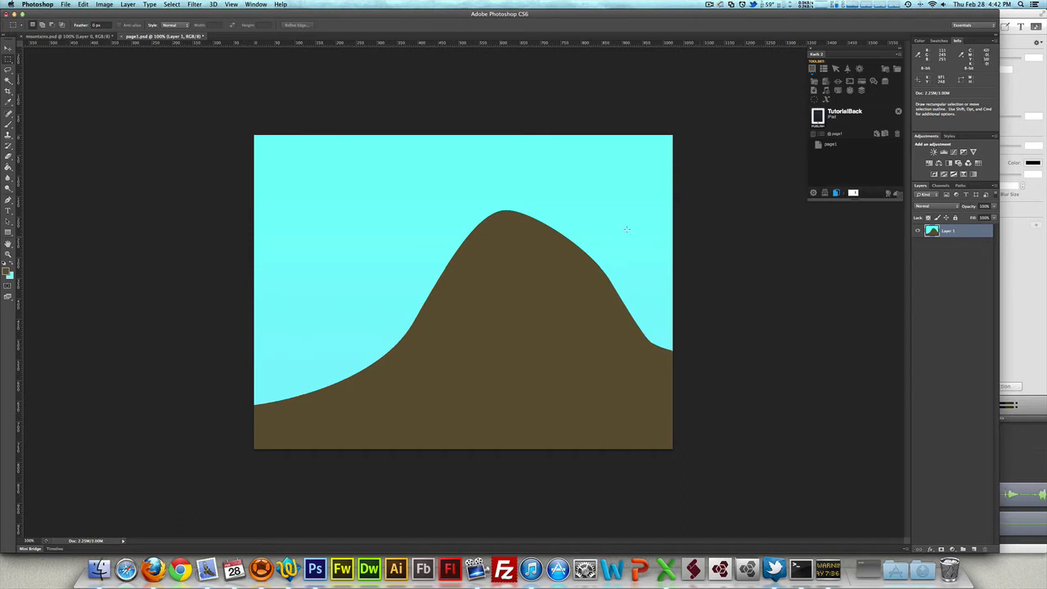
double_click(948, 231)
key("Return")
Step: Add a new empty layer above img1 and name it img2
left_click(975, 549)
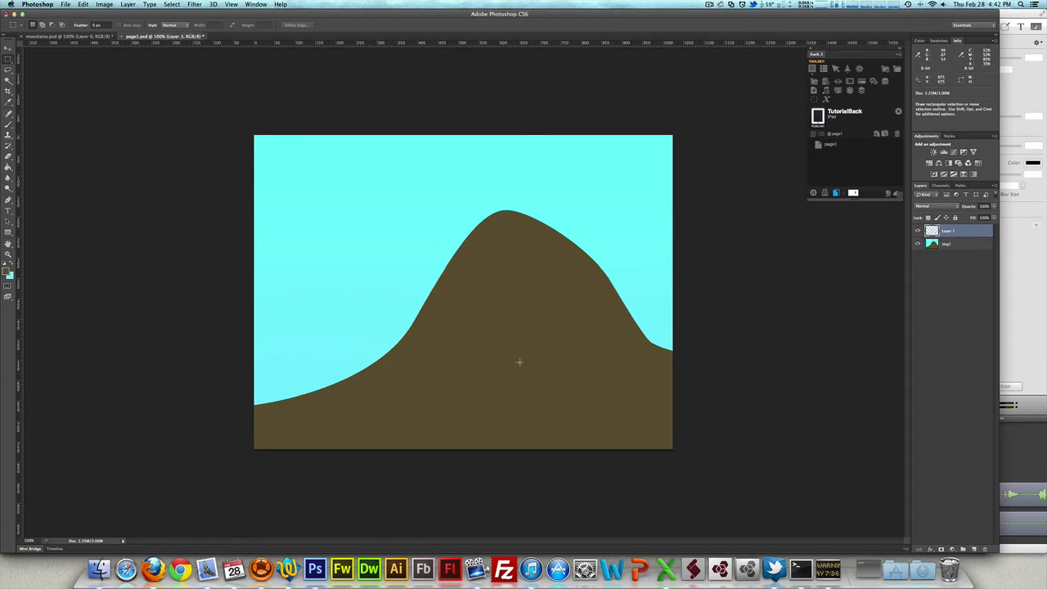
double_click(947, 232)
type("img2")
key("Return")
Step: Copy the right half of the mountains artwork and paste it into img2
left_click(66, 36)
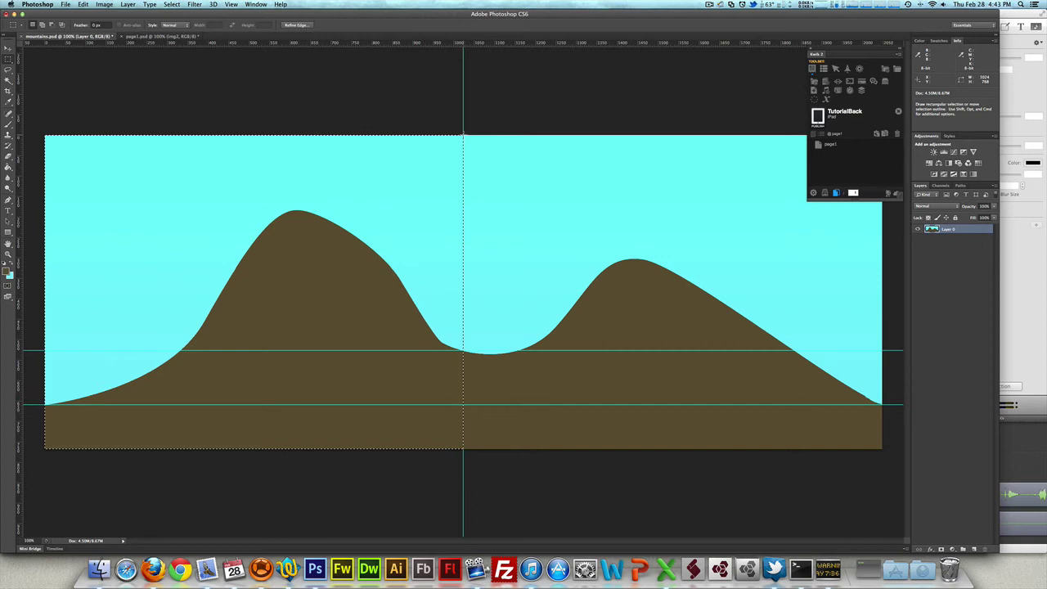
left_click_drag(464, 135, 948, 463)
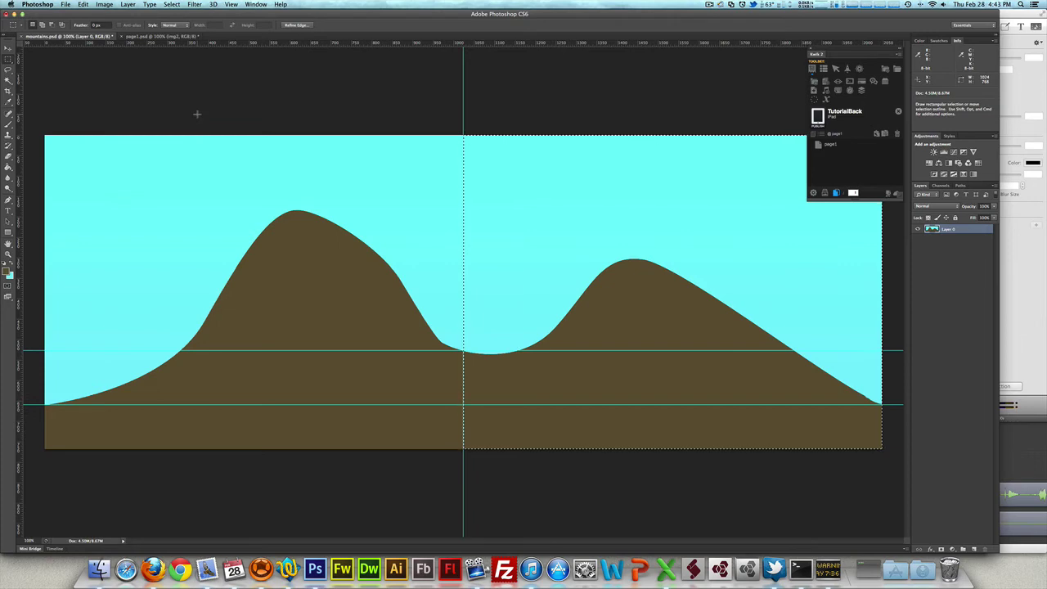
left_click(83, 4)
mouse_move(128, 4)
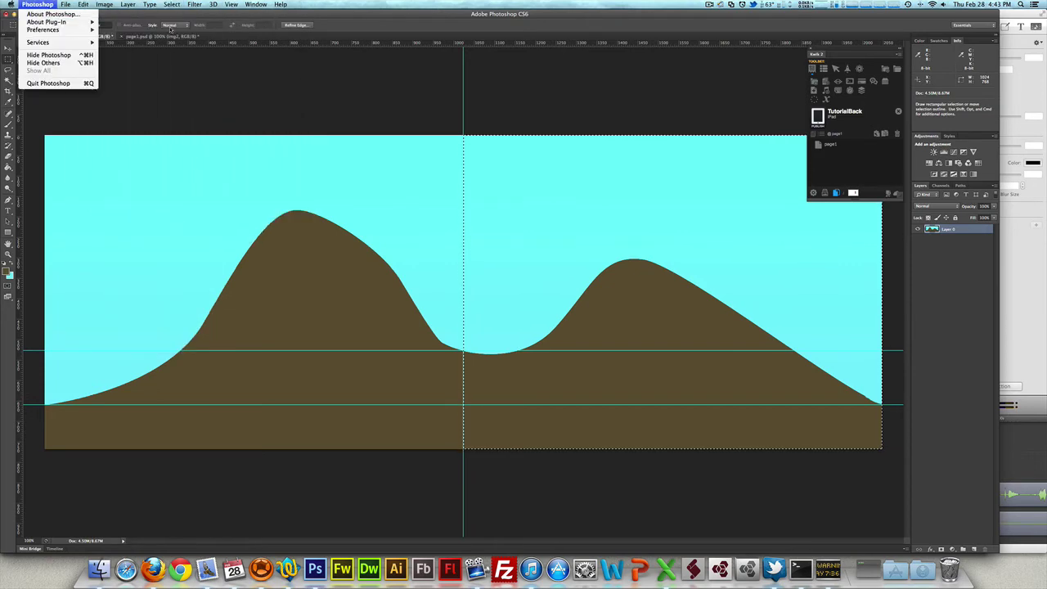
left_click(161, 37)
left_click(162, 36)
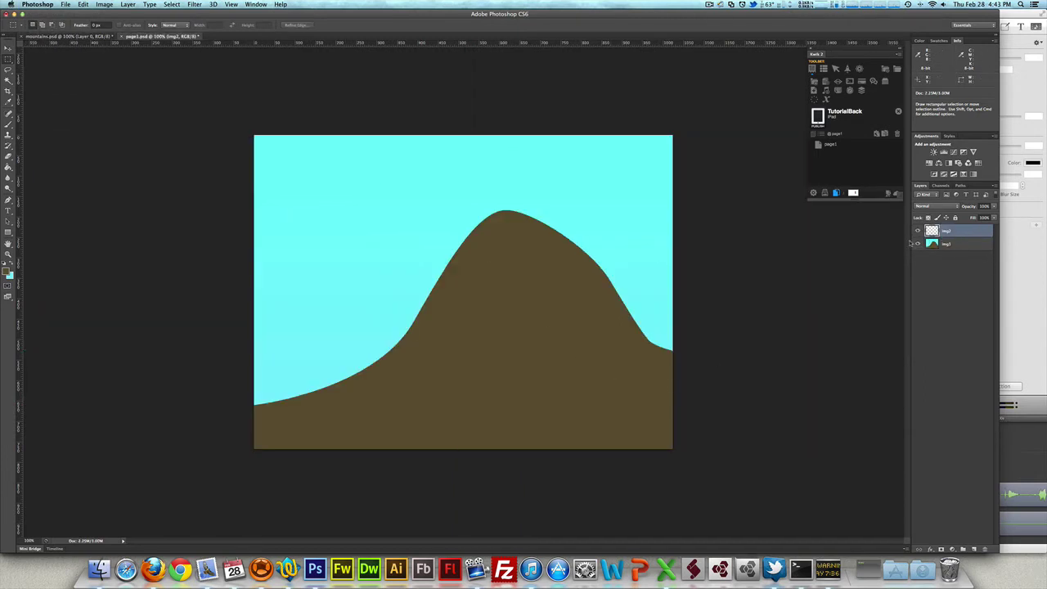
key("super+v")
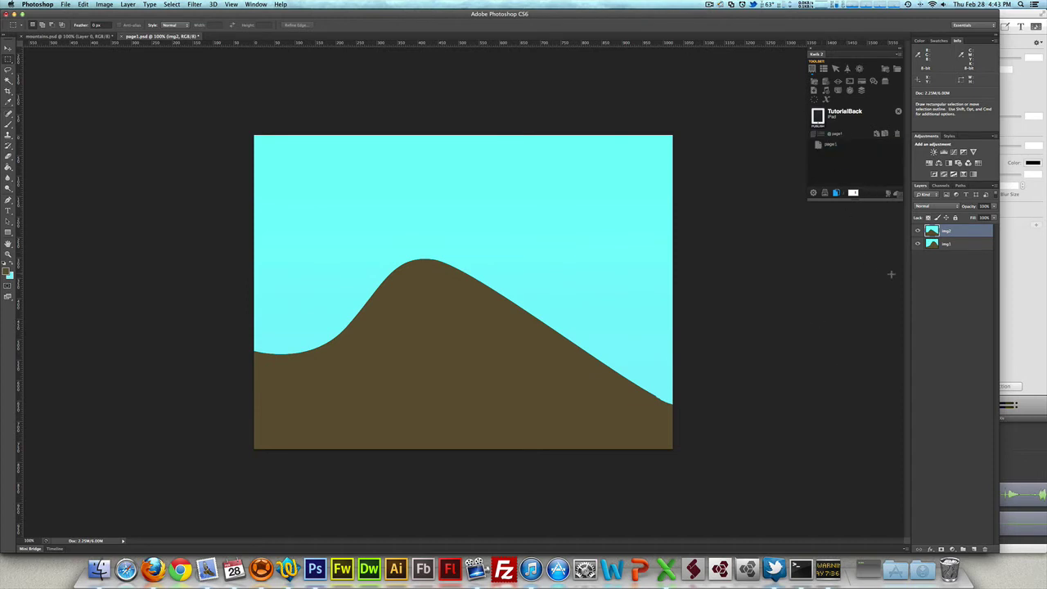
Step: Duplicate img1 as img3 and drag it above img2 to the top
left_click(951, 247)
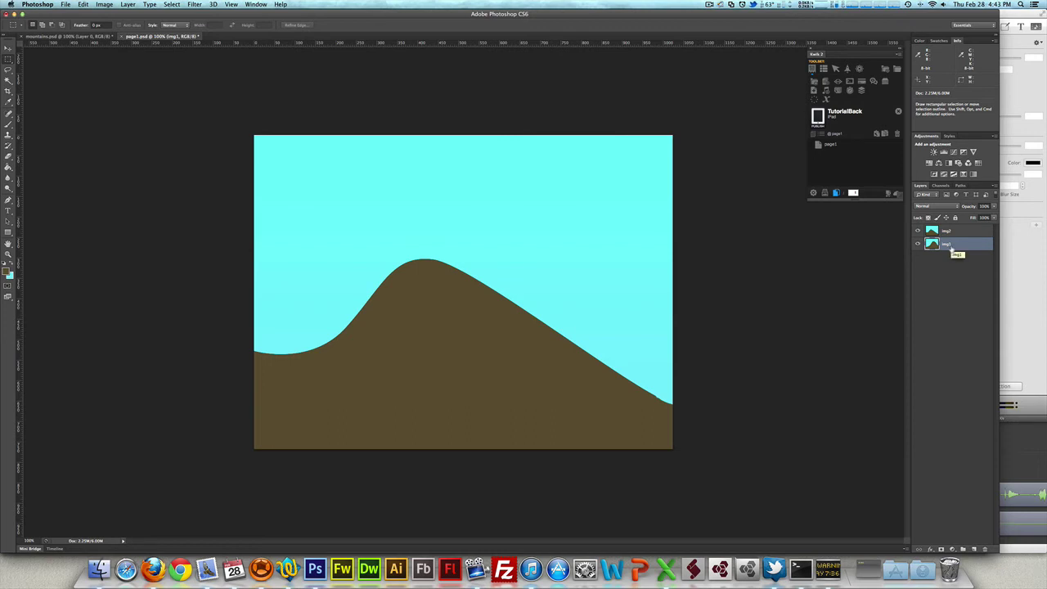
right_click(952, 250)
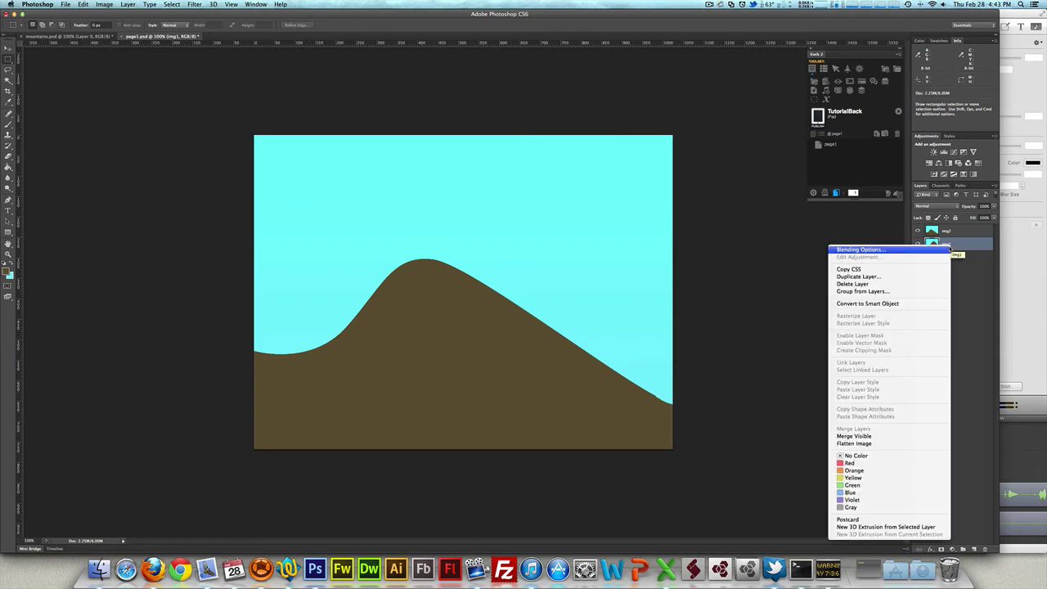
left_click(972, 286)
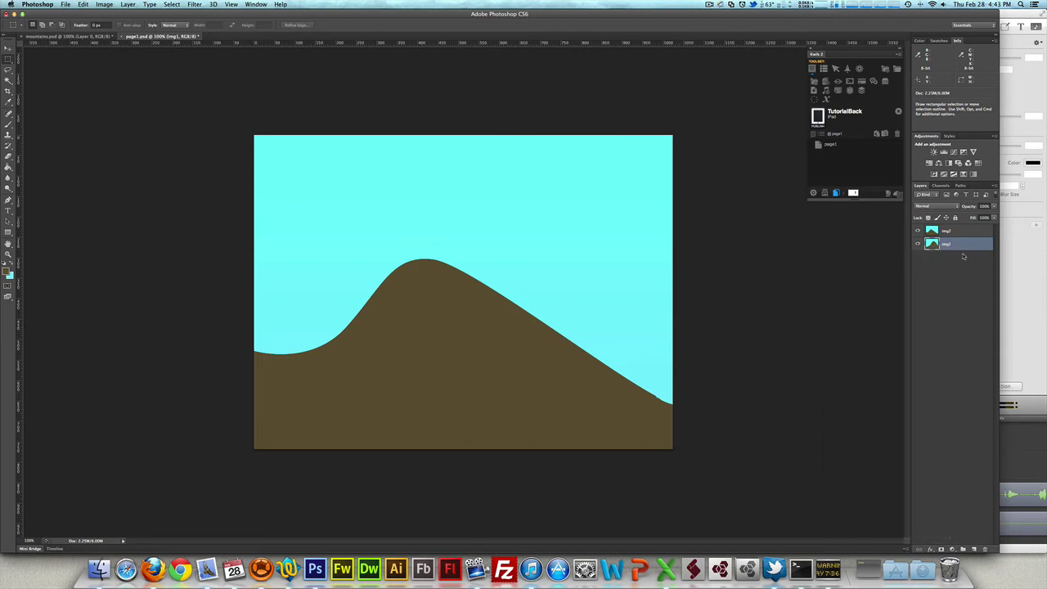
right_click(957, 245)
left_click(905, 276)
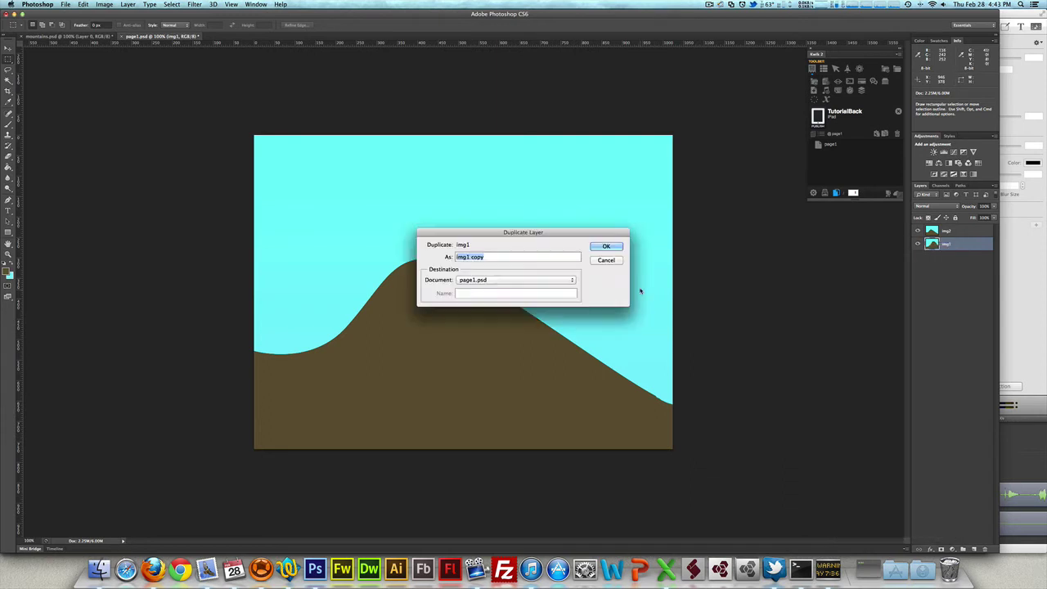
type("img3")
key("Return")
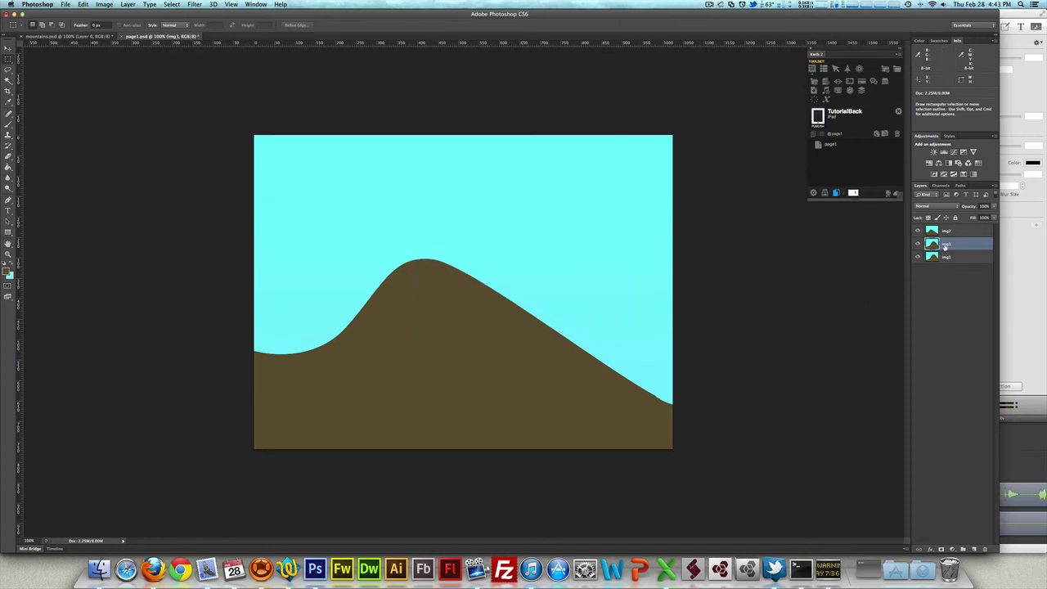
left_click_drag(946, 246, 946, 229)
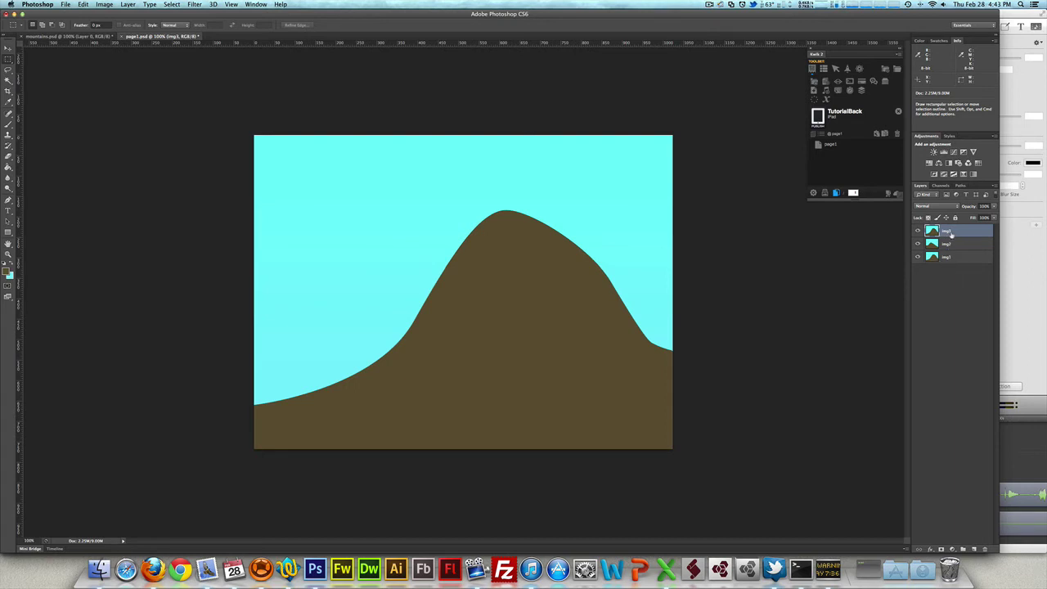
Step: Set img3's Kwik layer properties to render as img1 and save
left_click(825, 71)
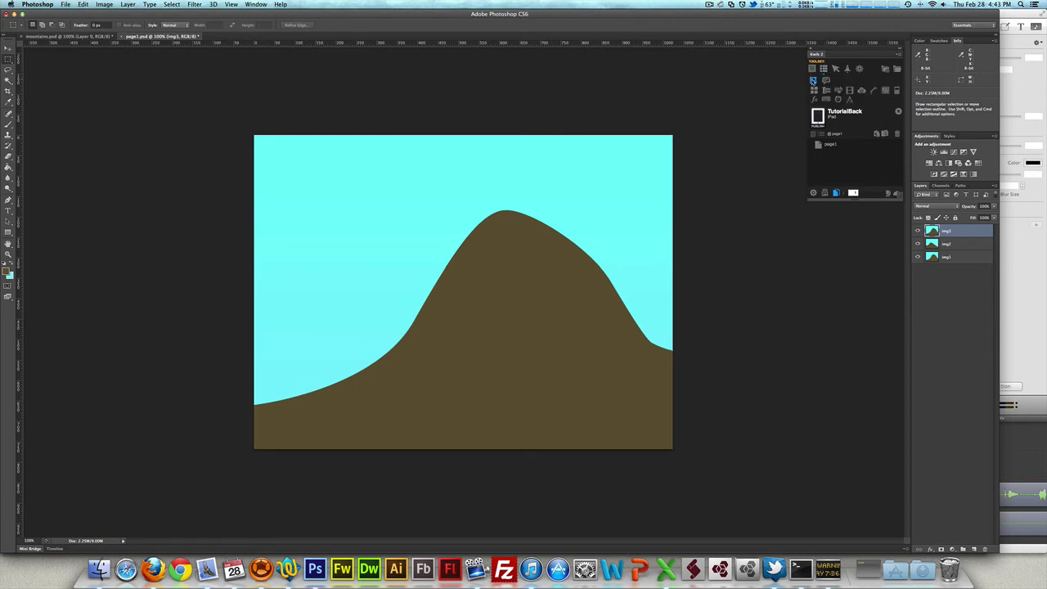
left_click(813, 80)
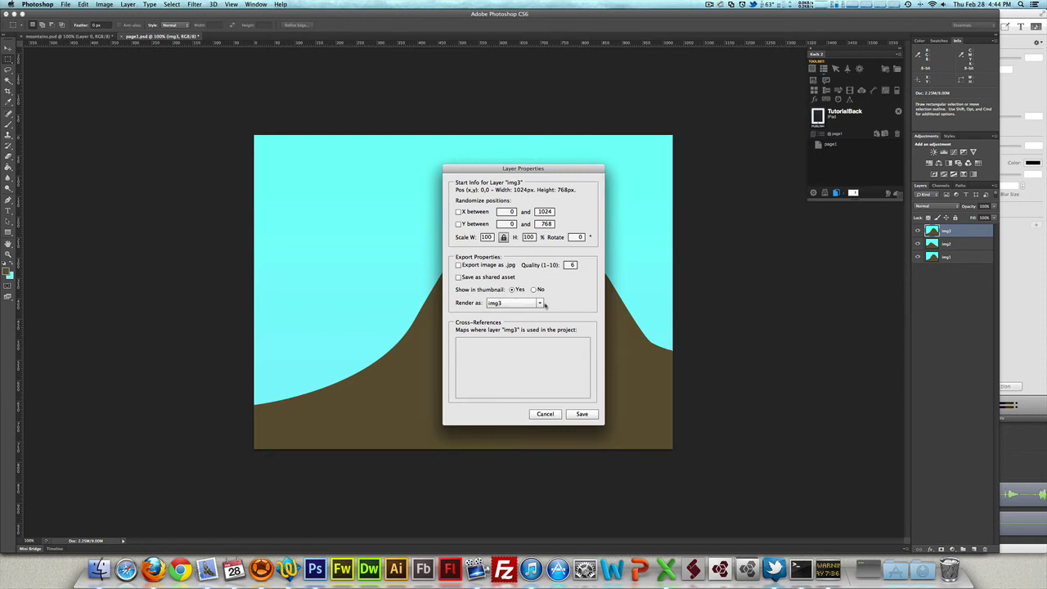
left_click(536, 304)
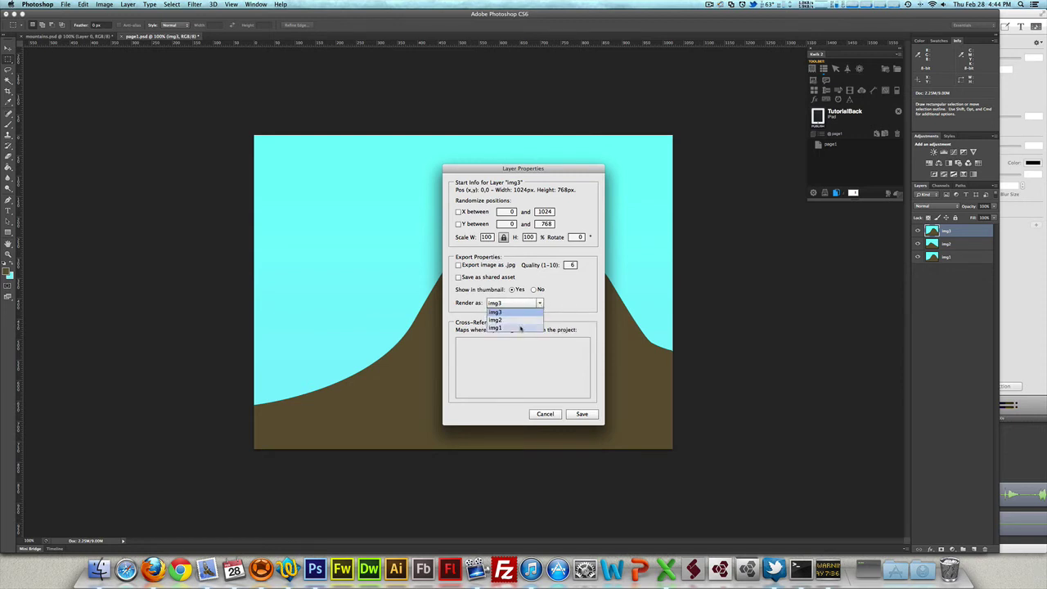
left_click(520, 328)
left_click(582, 415)
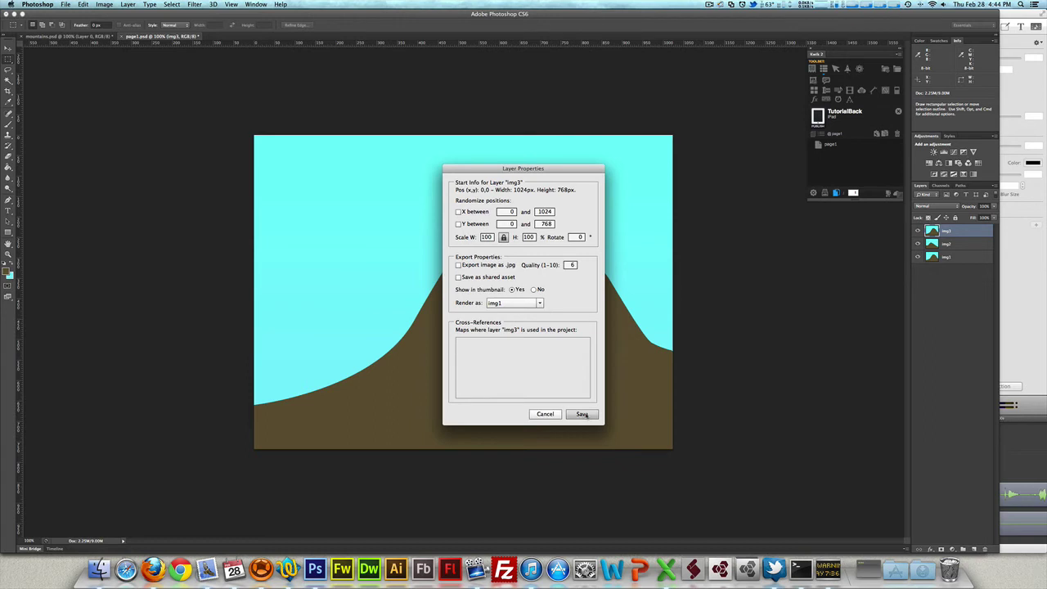
left_click(582, 415)
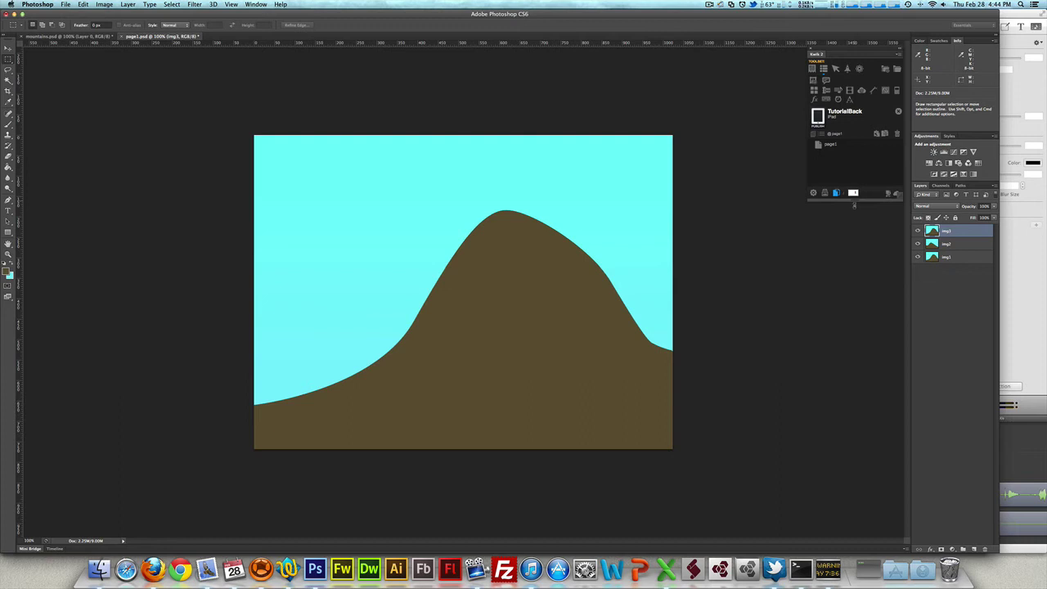
Step: Add Kwik linear animation linear_1 to img1 with end x position -2048
left_click_drag(855, 201, 854, 290)
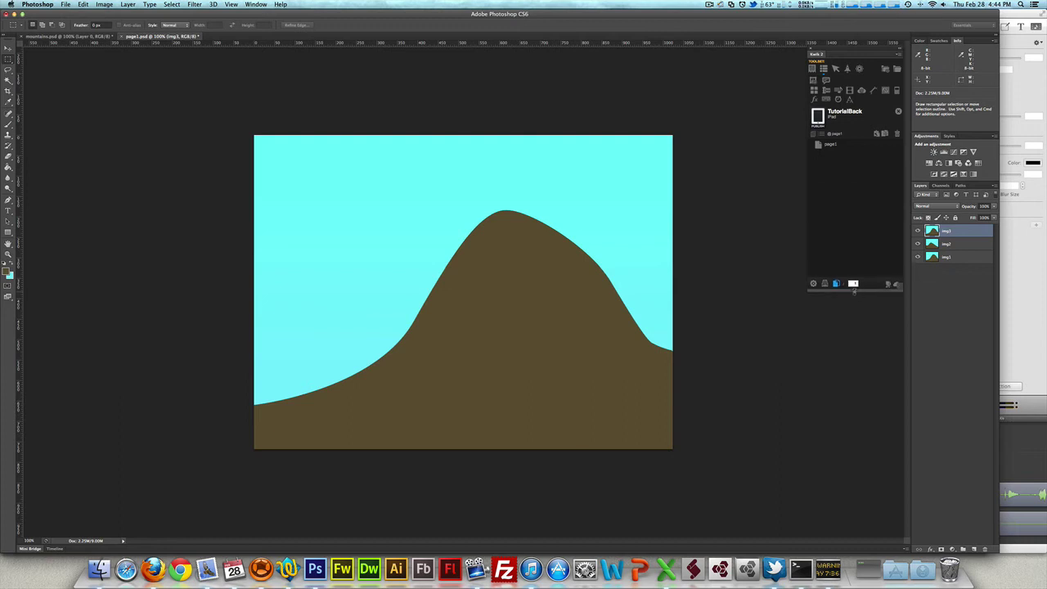
left_click(954, 259)
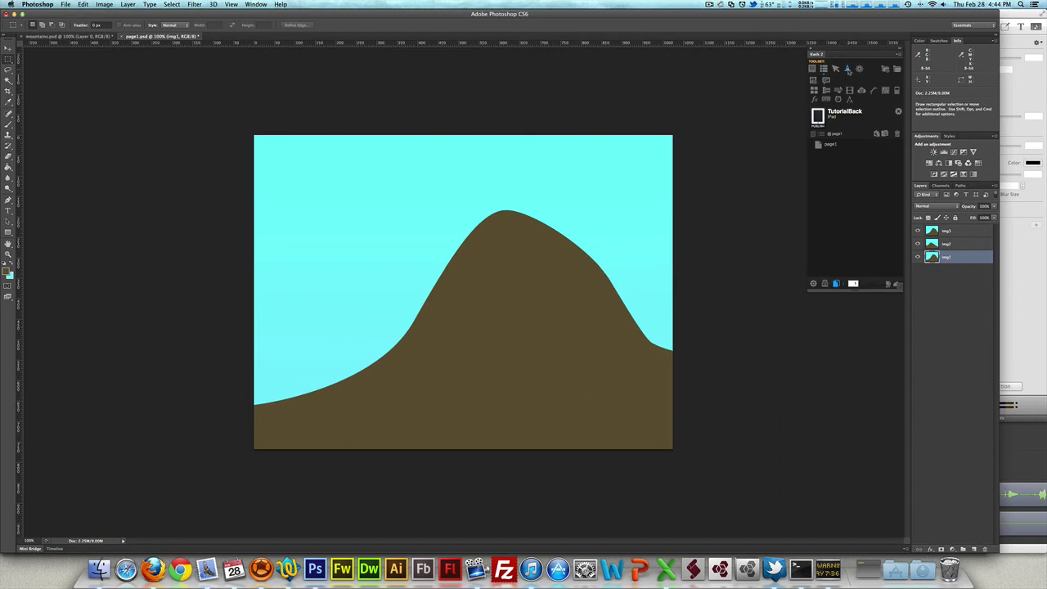
left_click(847, 69)
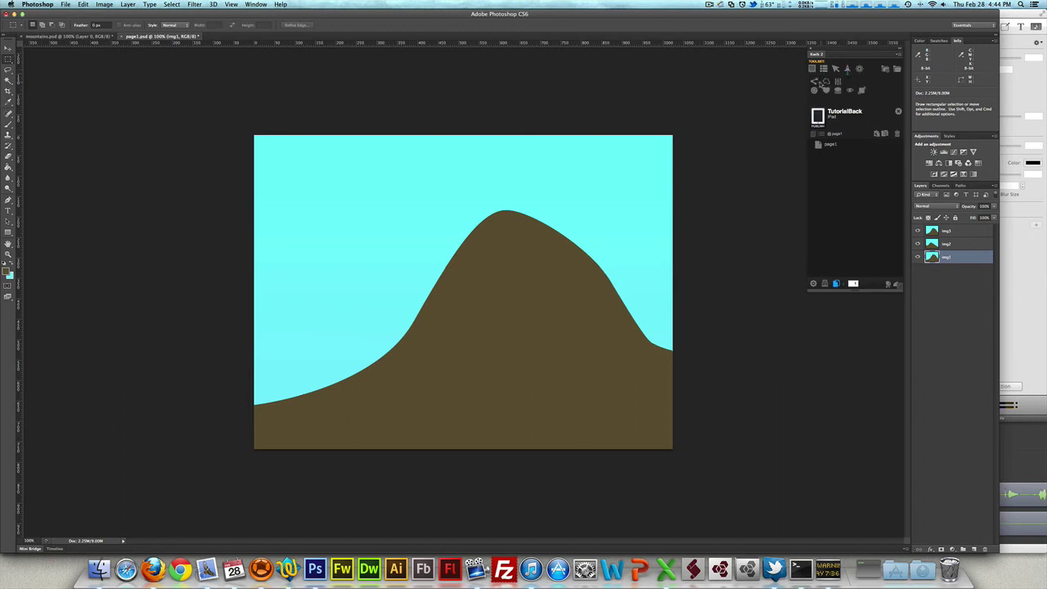
left_click(814, 84)
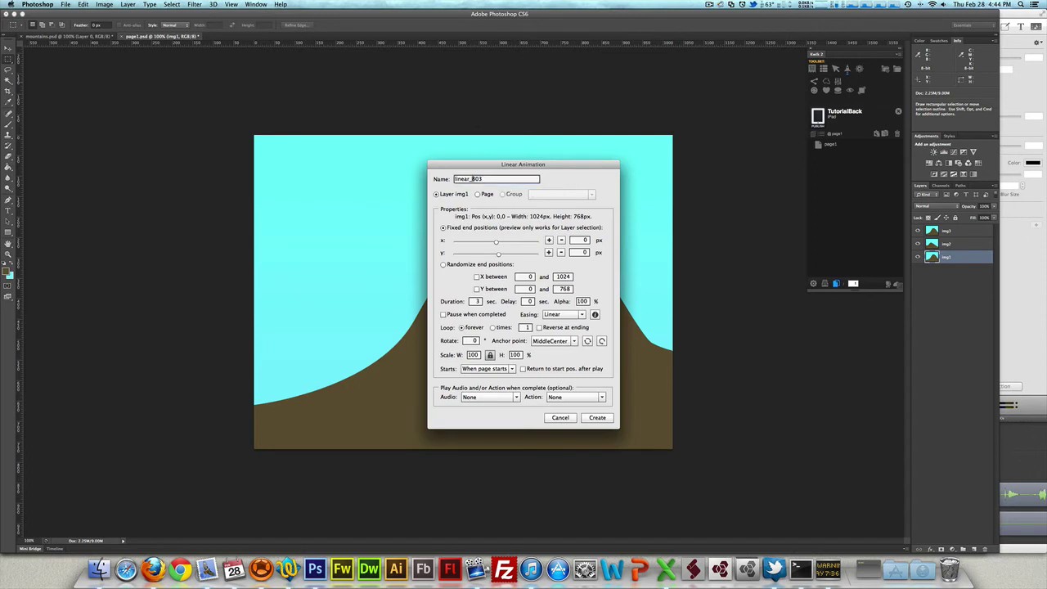
left_click_drag(471, 178, 484, 179)
type("1")
left_click(580, 240)
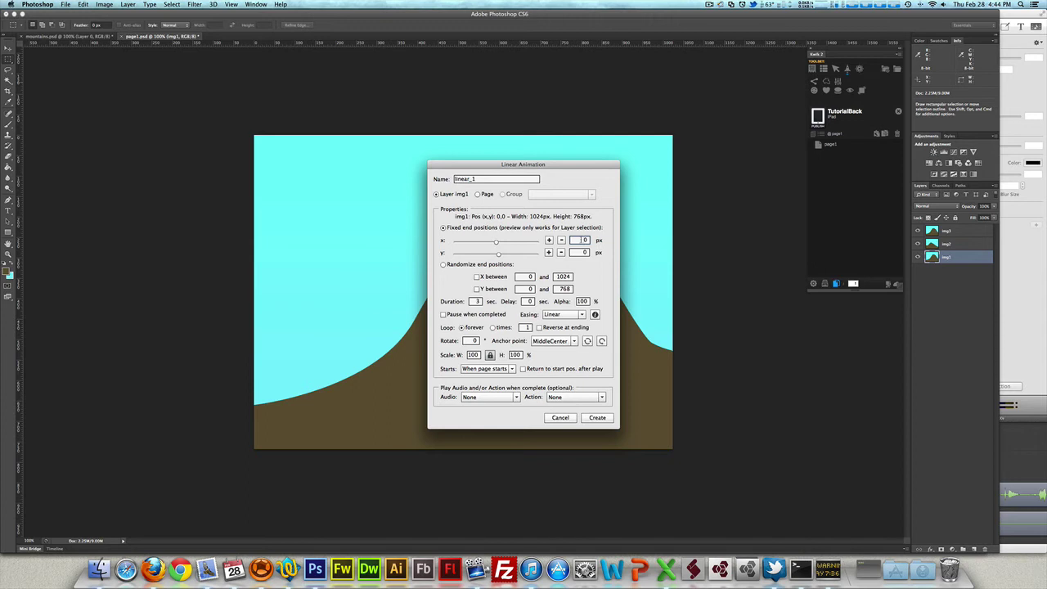
type("-2048")
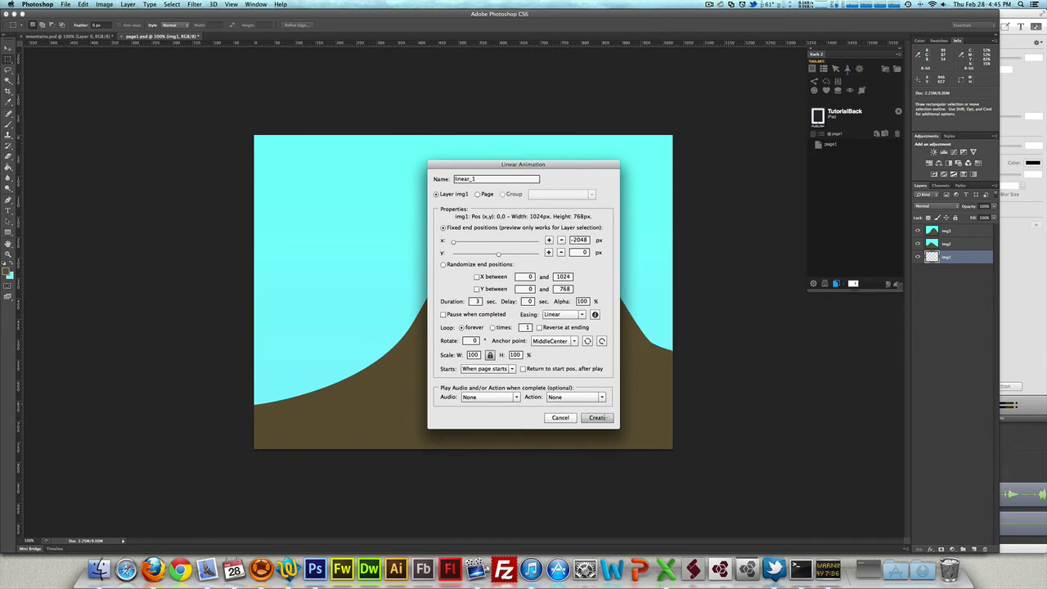
left_click(601, 418)
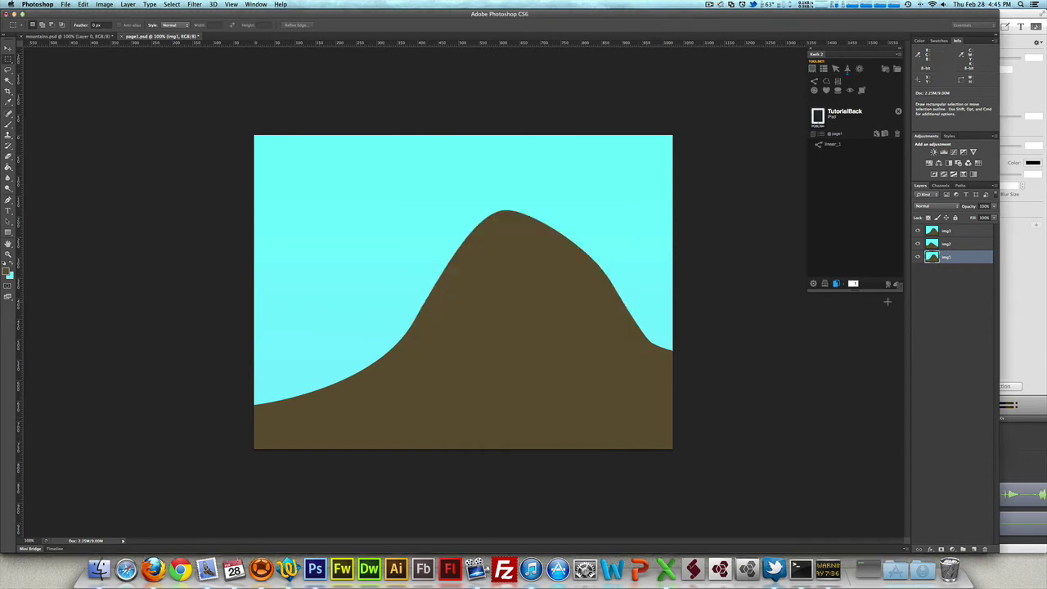
Step: Hide img3 to reveal the img2 hill and select img2
left_click(919, 258)
left_click(919, 258)
left_click(918, 232)
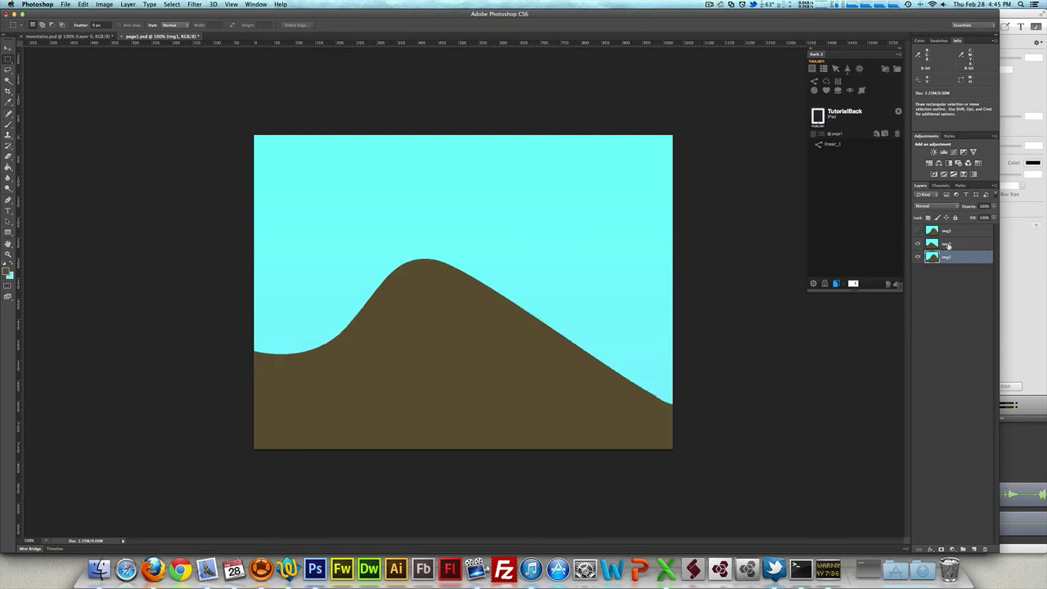
left_click(948, 245)
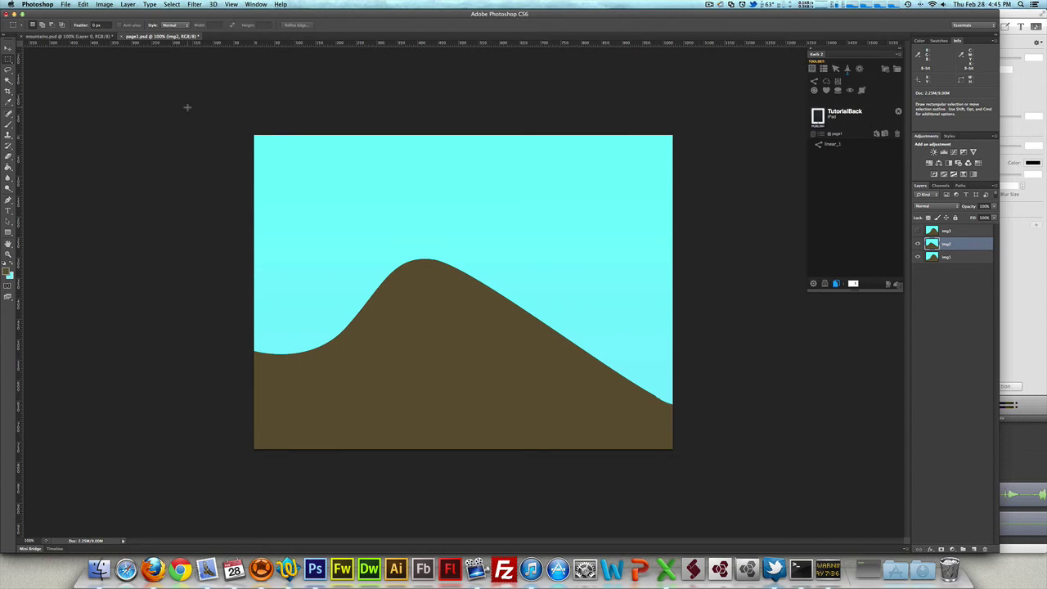
Step: Free-transform img2 to X 1534 px, just off the page's right edge
key("v")
key("super+t")
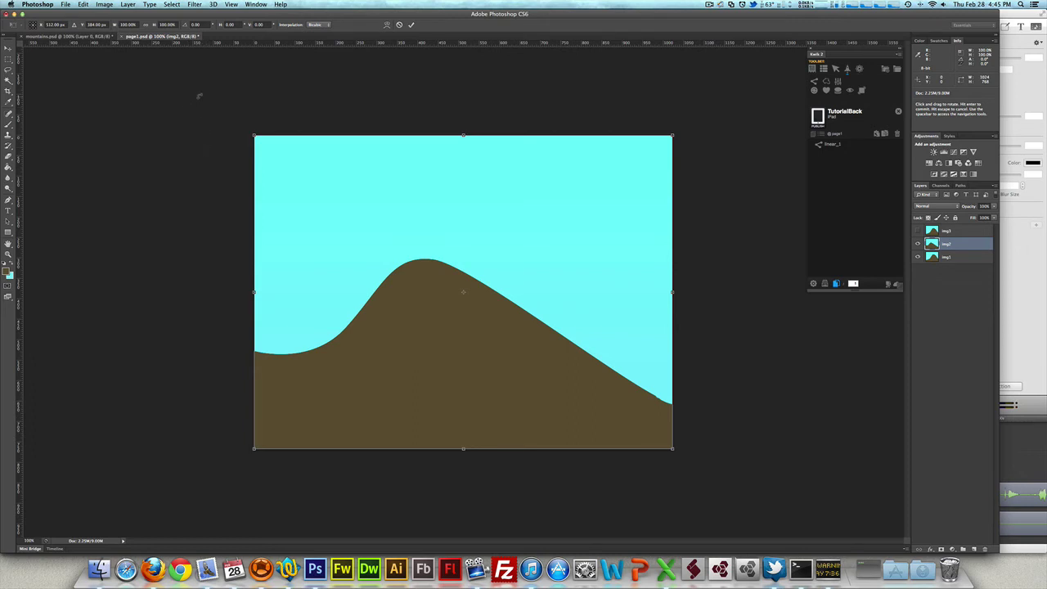
left_click(54, 25)
type("0")
key("Return")
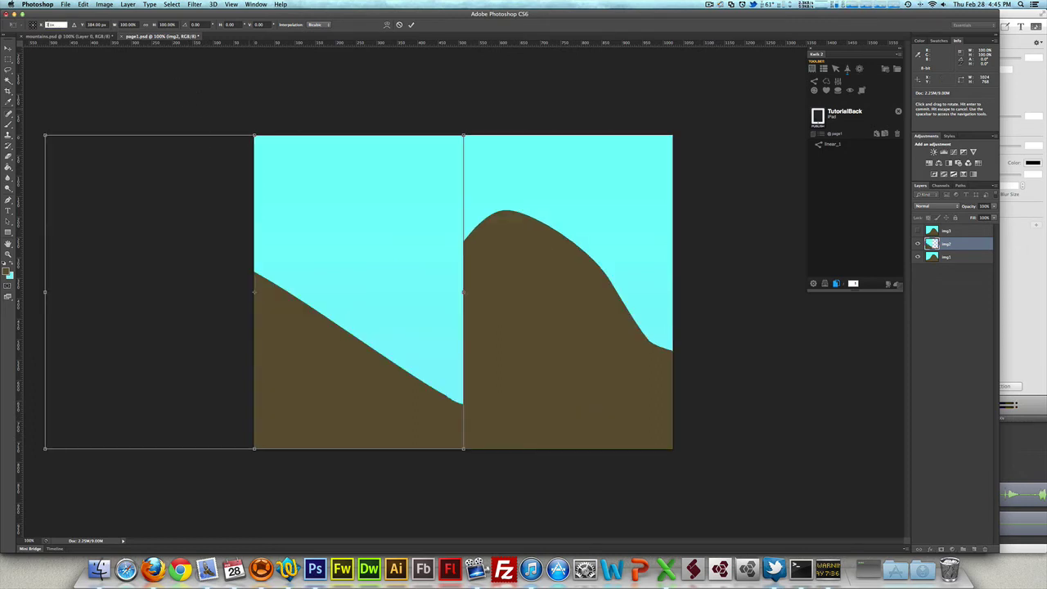
key("shift+Up")
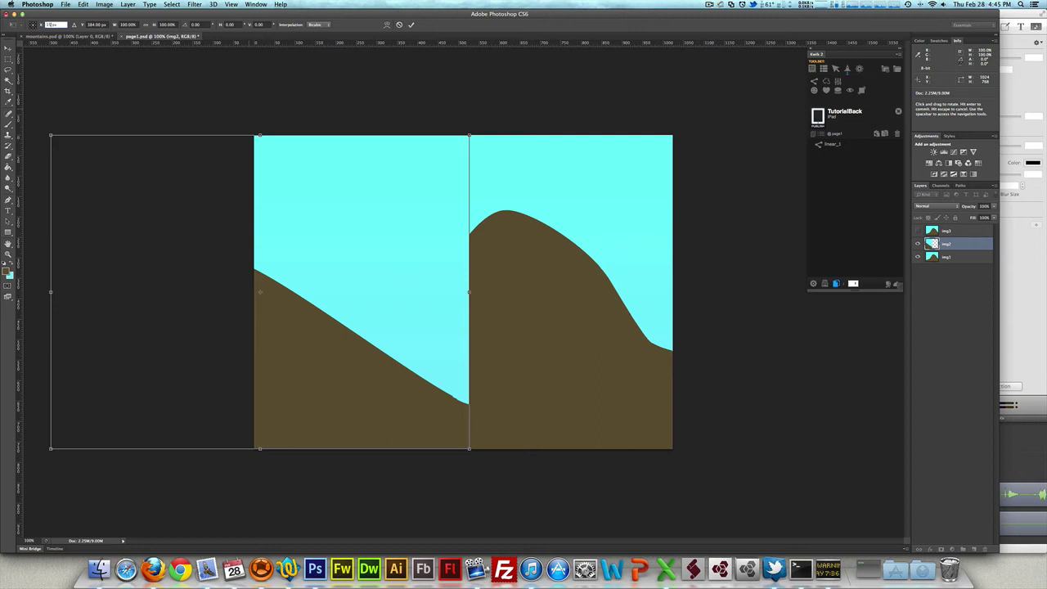
type("1018")
key("Return")
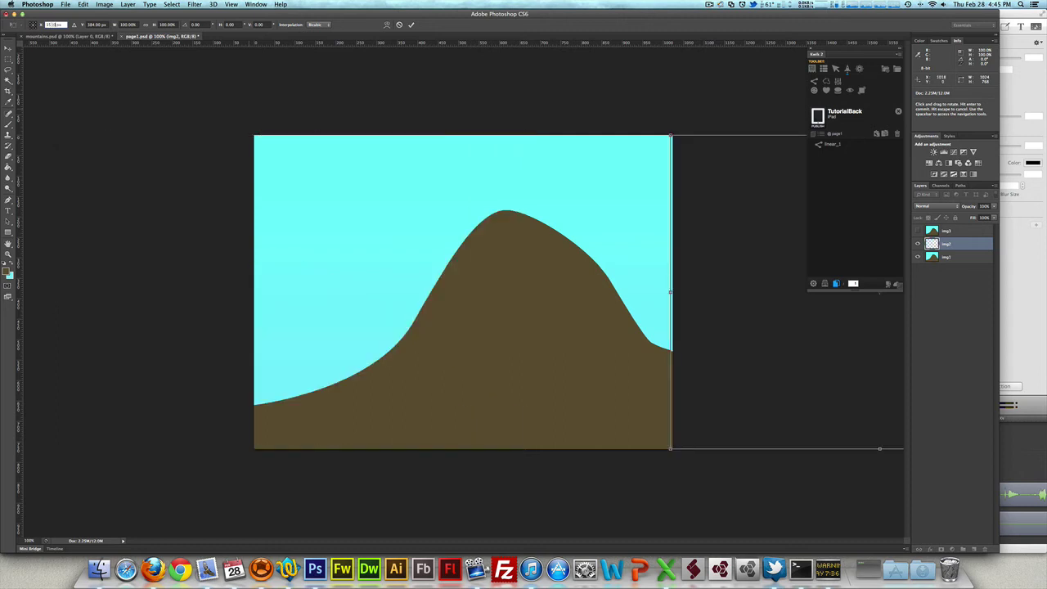
type("-360")
key("Return")
type("512")
key("Return")
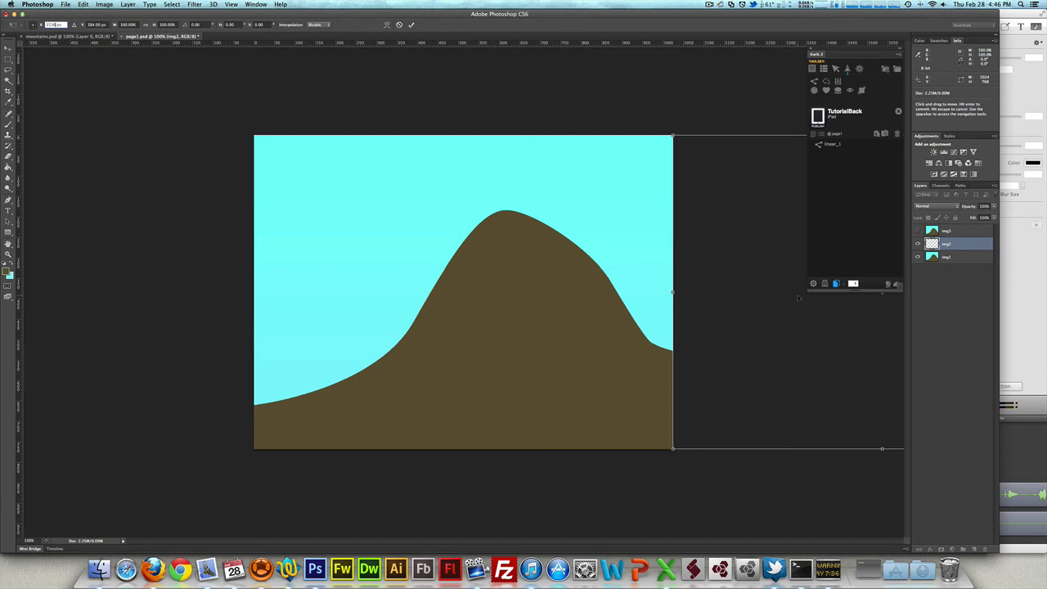
key("Return")
left_click(411, 25)
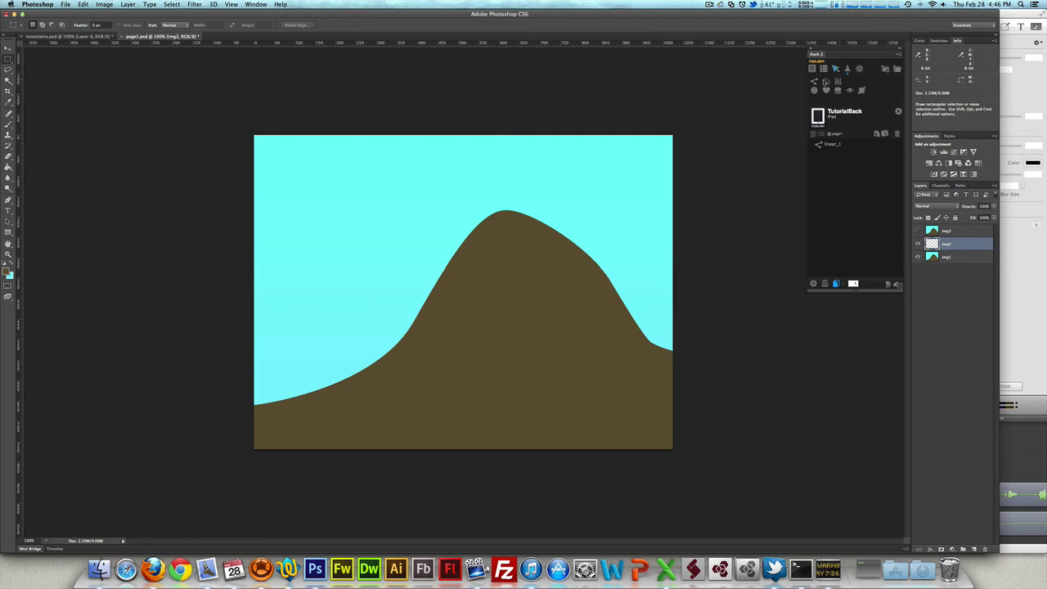
Step: Create Kwik linear animation linear_2 on img2 ending at x -1024
left_click(814, 82)
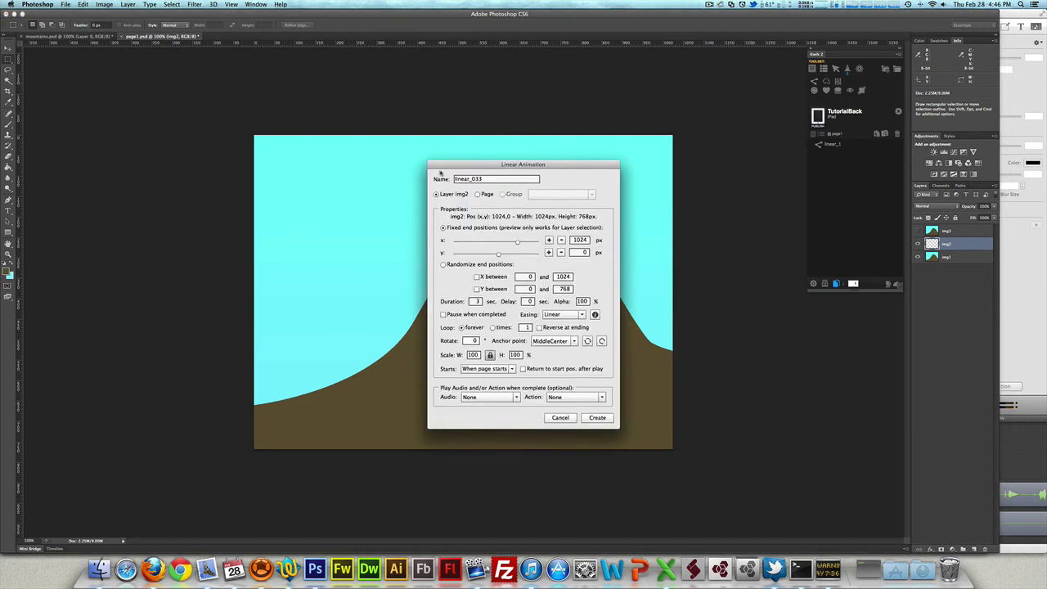
key("BackSpace")
key("BackSpace")
key("BackSpace")
type("2")
double_click(574, 240)
type("-1024")
key("Tab")
left_click(597, 417)
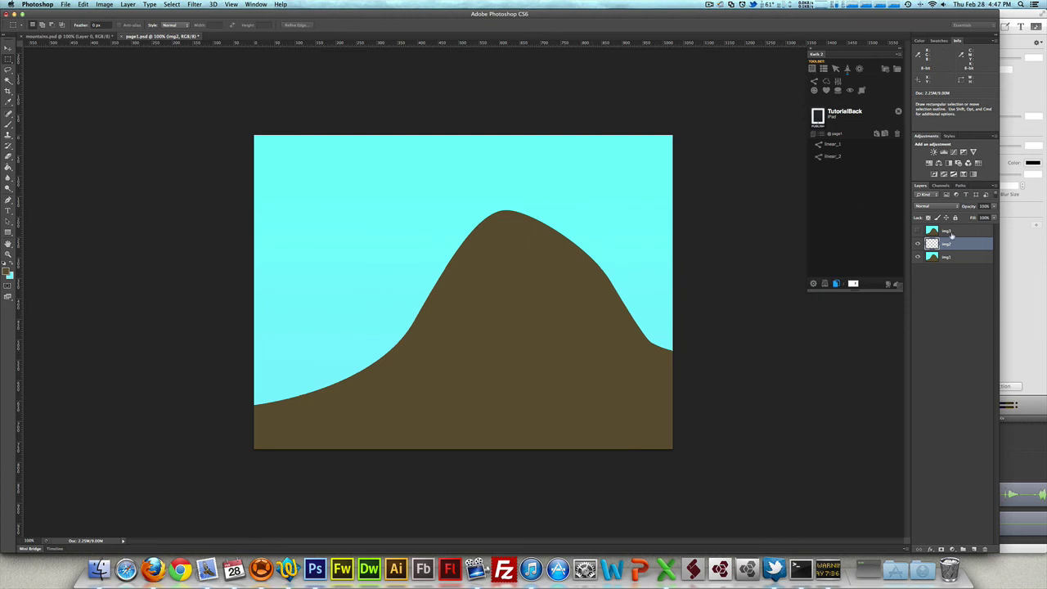
Step: Show img3 and free-transform its X position to move it off the page
left_click(918, 232)
left_click(945, 232)
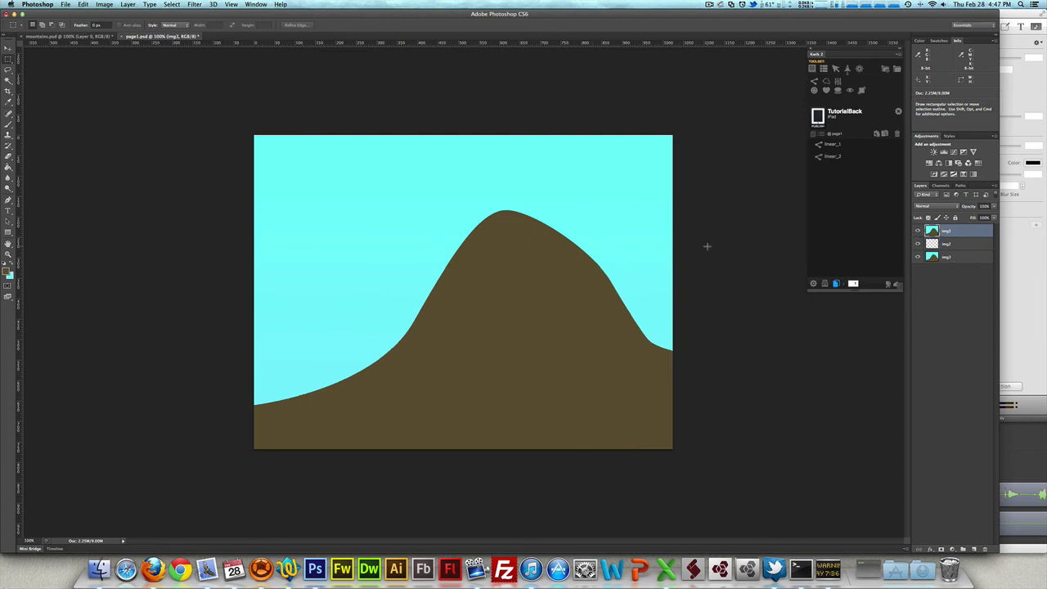
key("super+t")
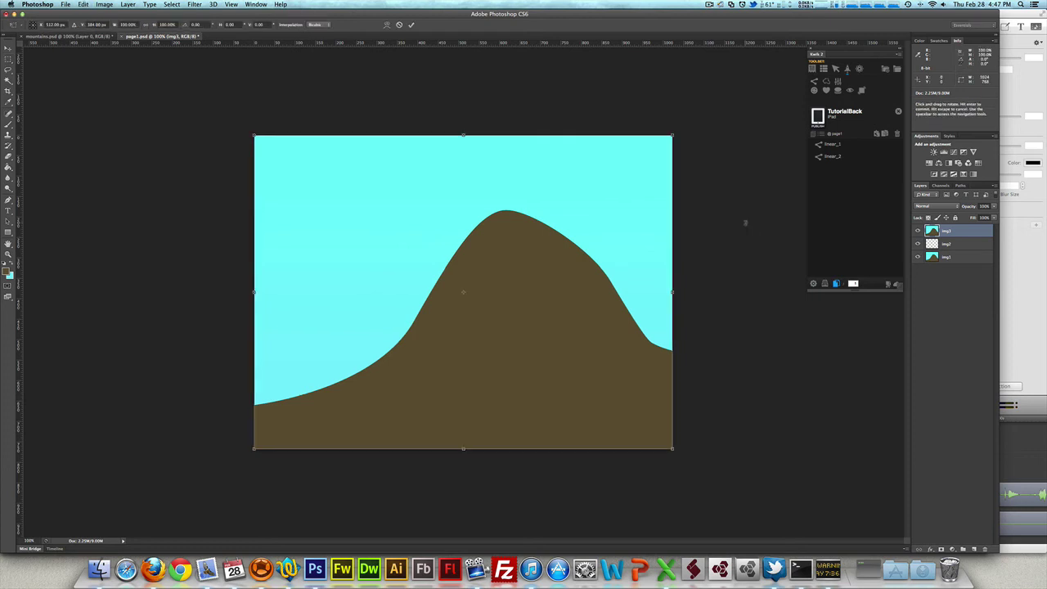
left_click(54, 24)
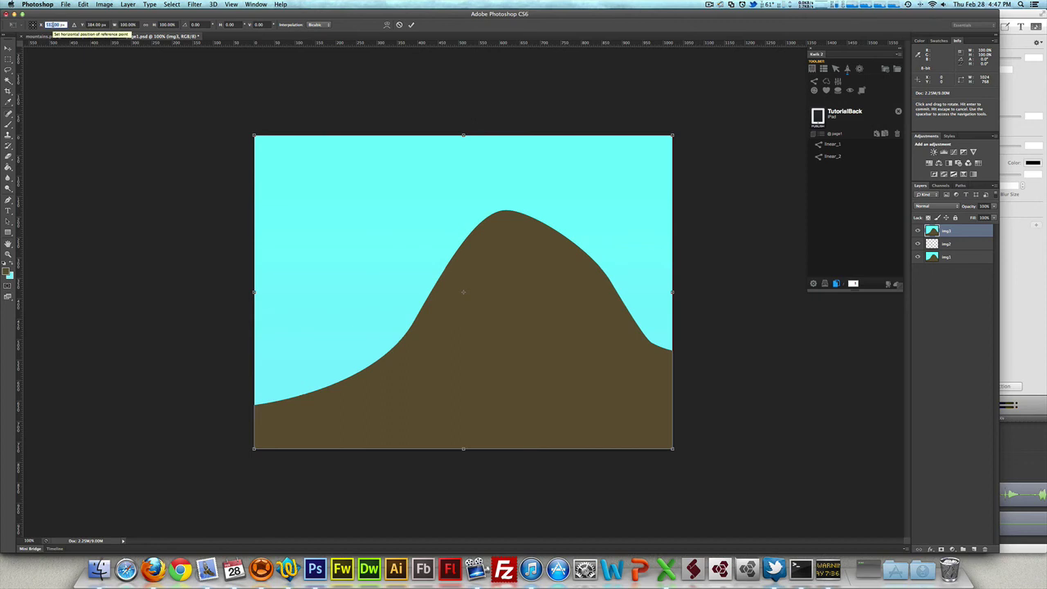
type("0")
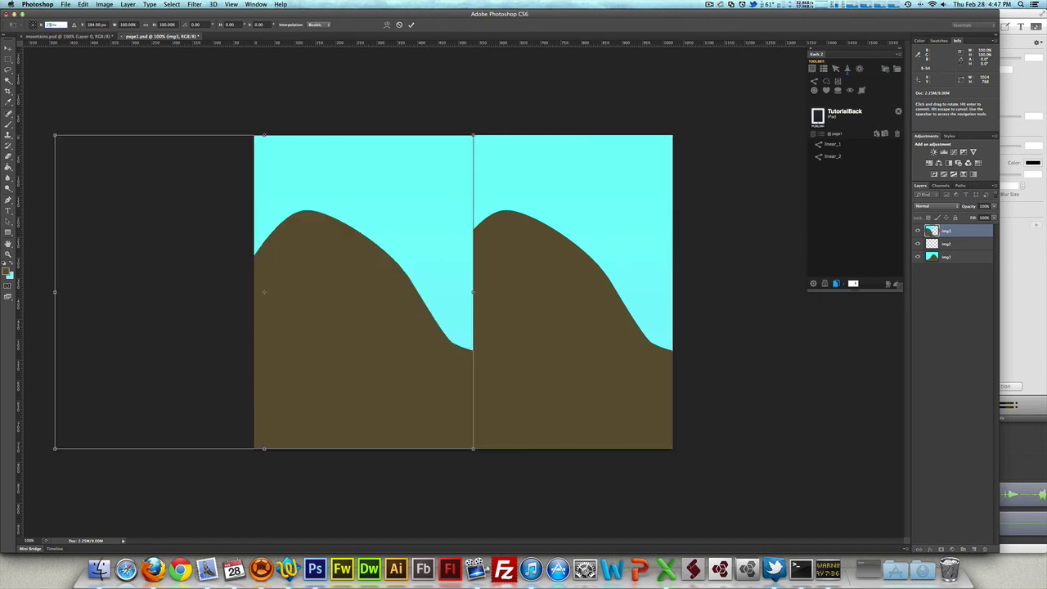
key("Return")
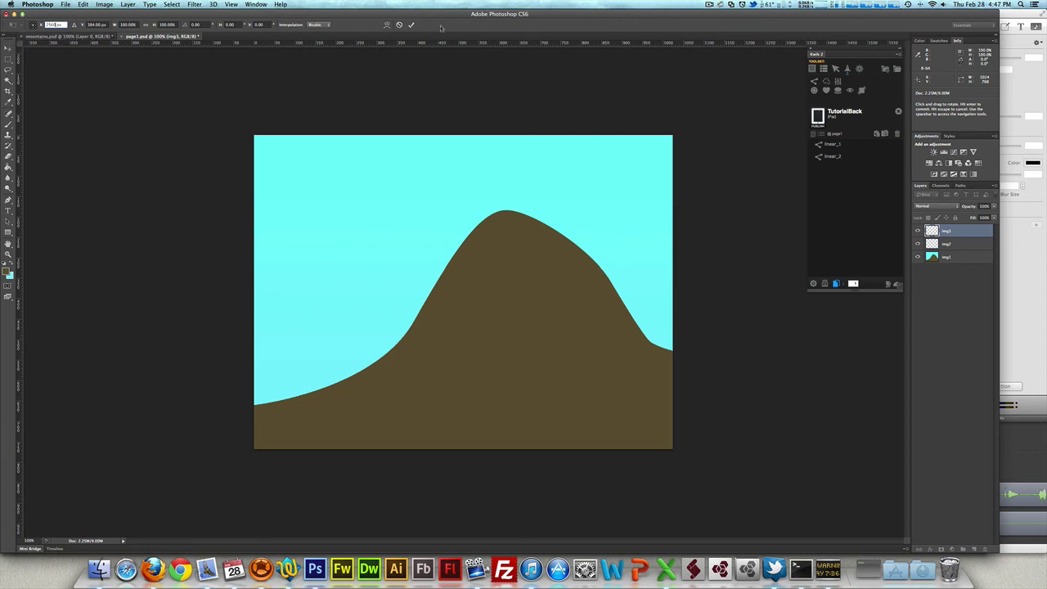
left_click(410, 25)
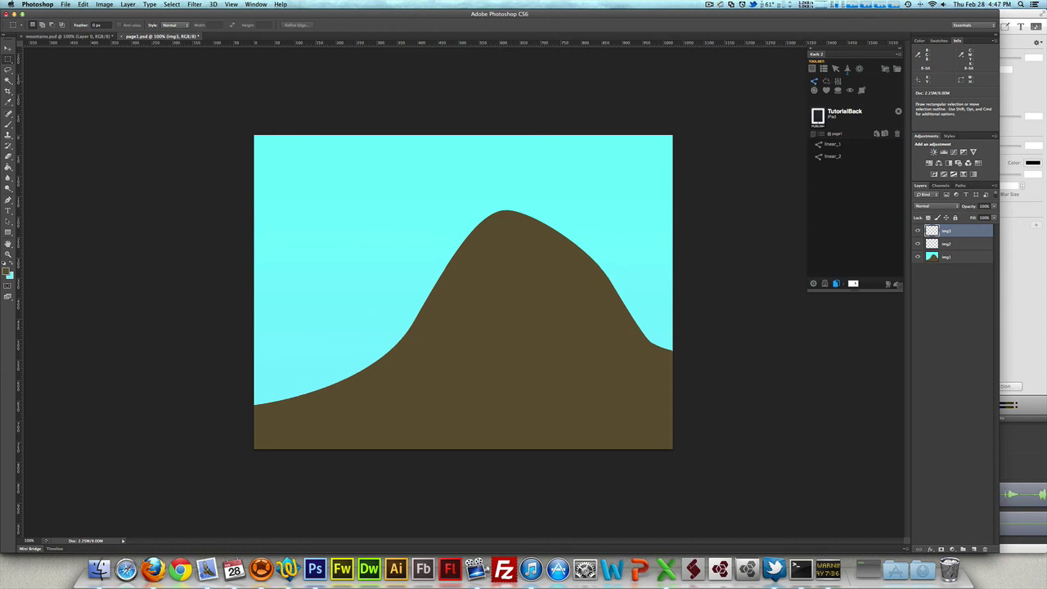
Step: Create a linear animation for img3 named linear_3 with end x position 0
left_click(814, 82)
double_click(475, 178)
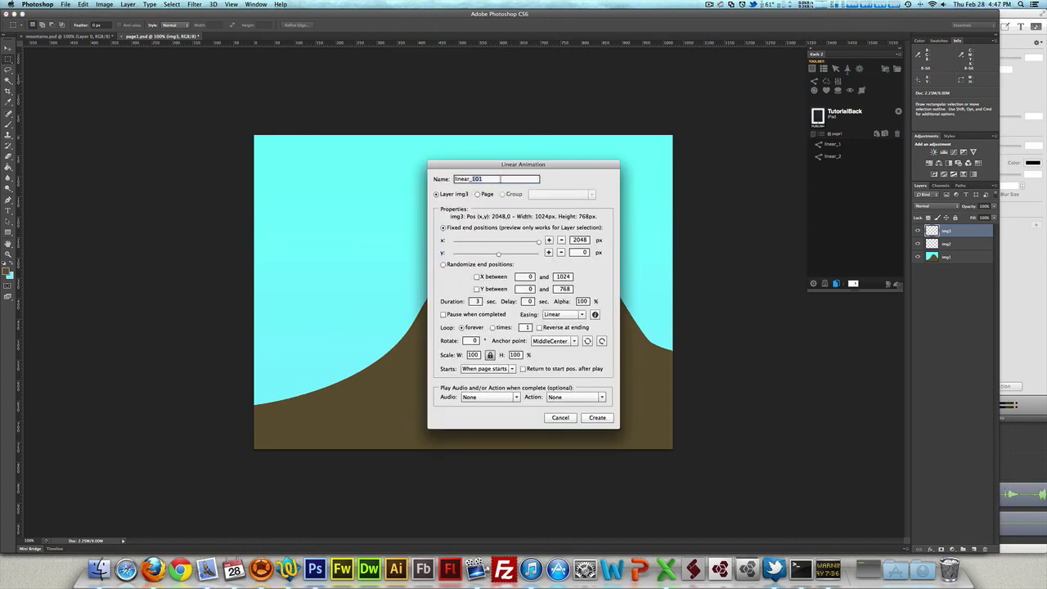
type("3")
double_click(580, 239)
type("0")
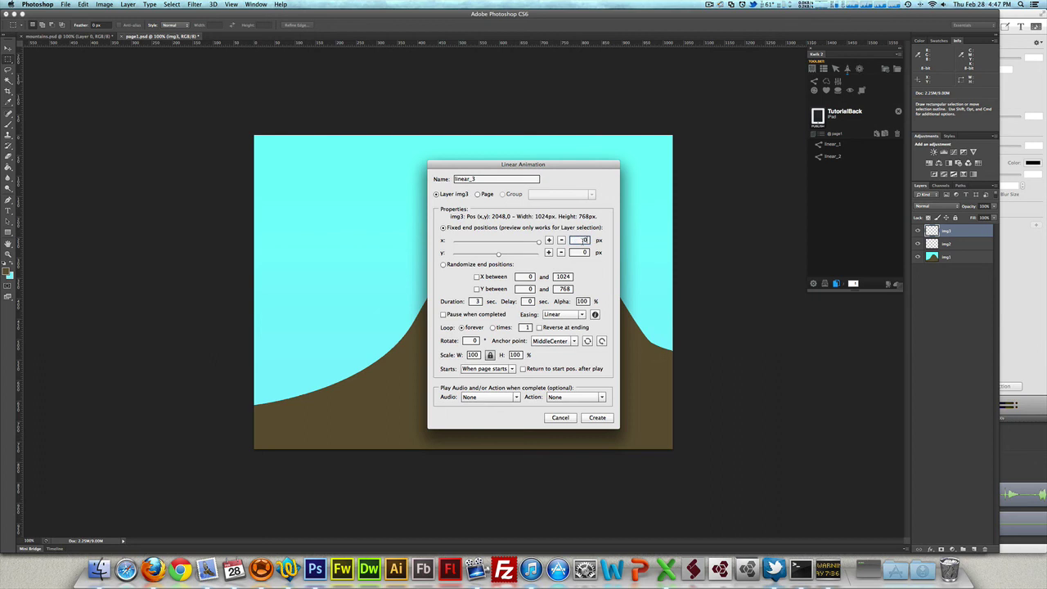
key("Return")
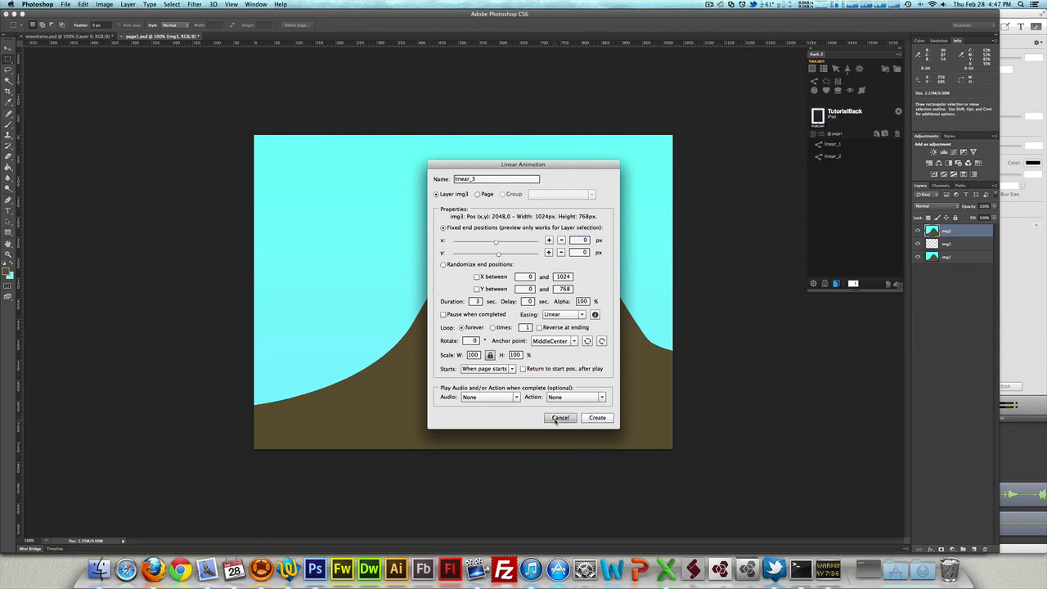
left_click(586, 421)
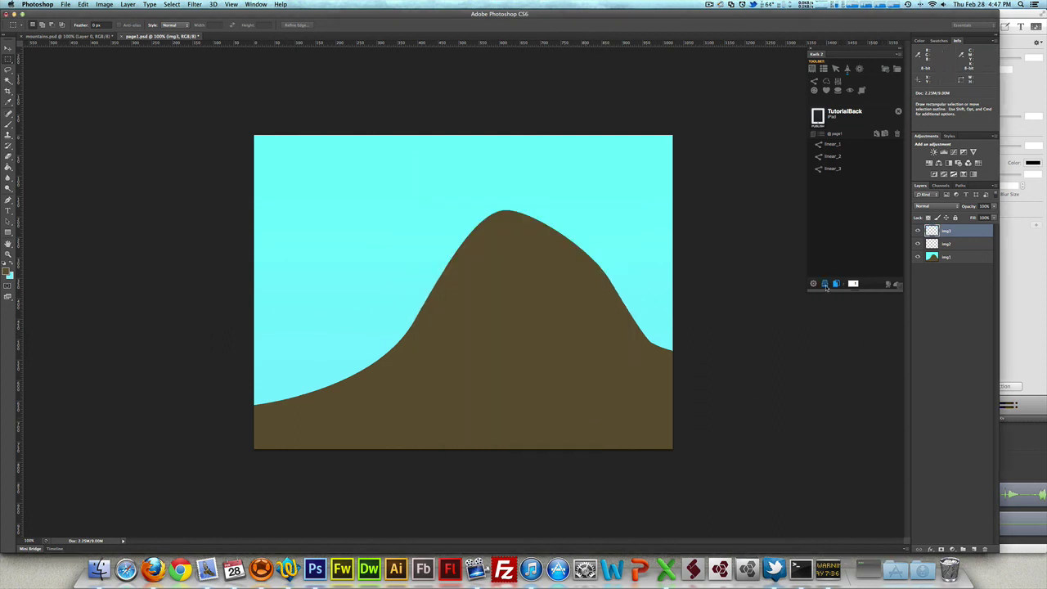
Step: Publish the TutorialBack project from Kwik and dismiss the Project published notice
left_click(826, 284)
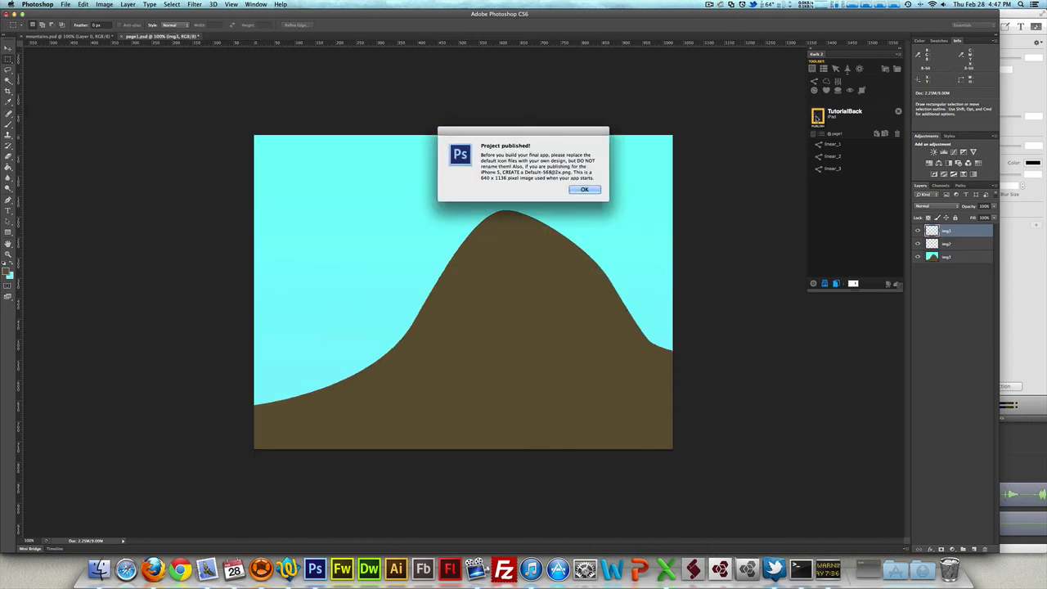
left_click(585, 190)
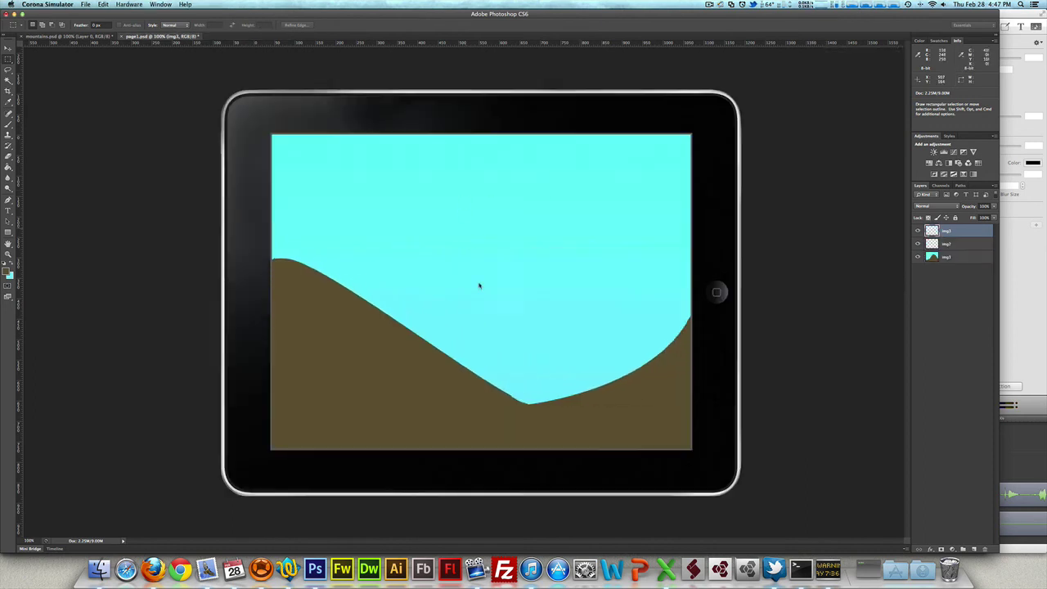
Step: Open the TutorialBack build folder in Corona Simulator and run it on the iPad
left_click(85, 4)
left_click(95, 27)
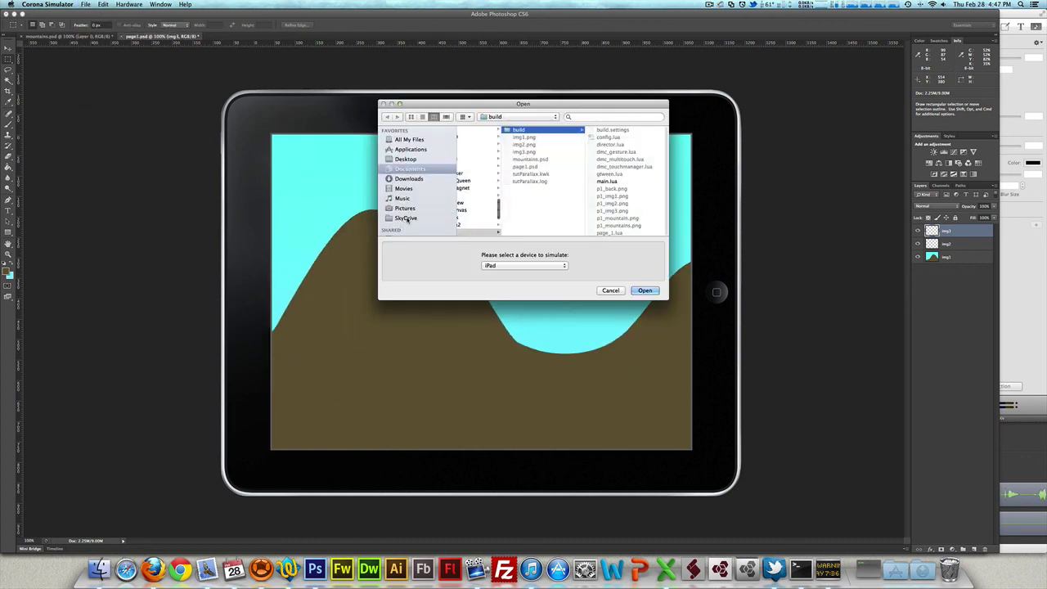
left_click(490, 217)
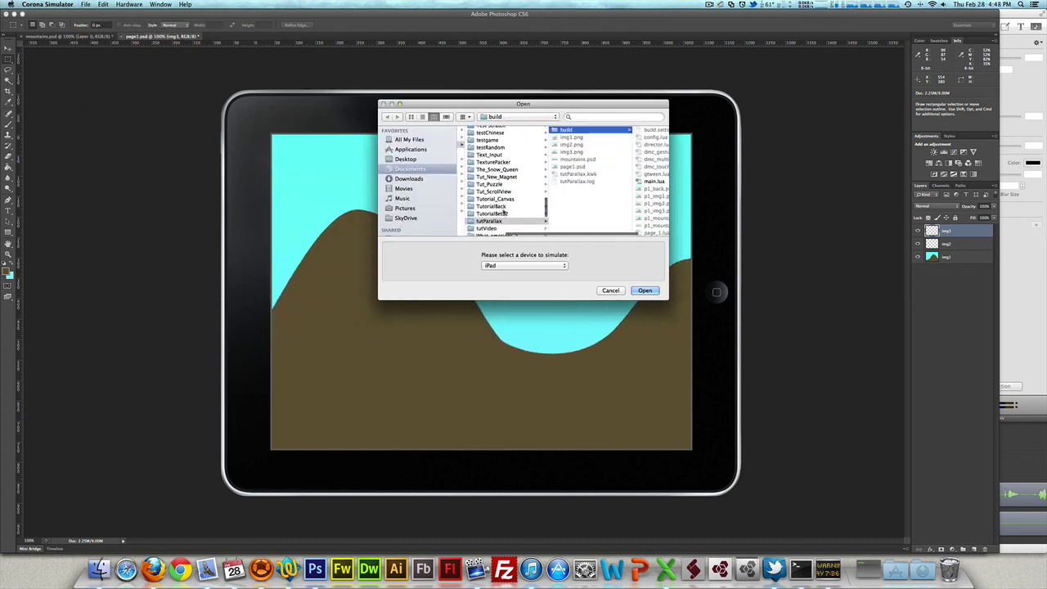
left_click(573, 129)
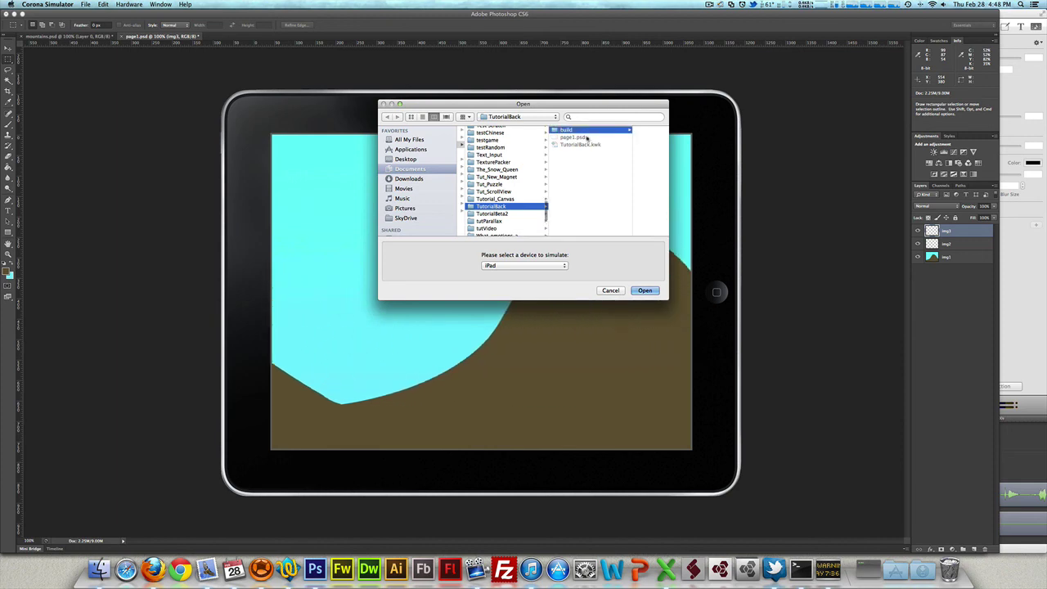
left_click(645, 291)
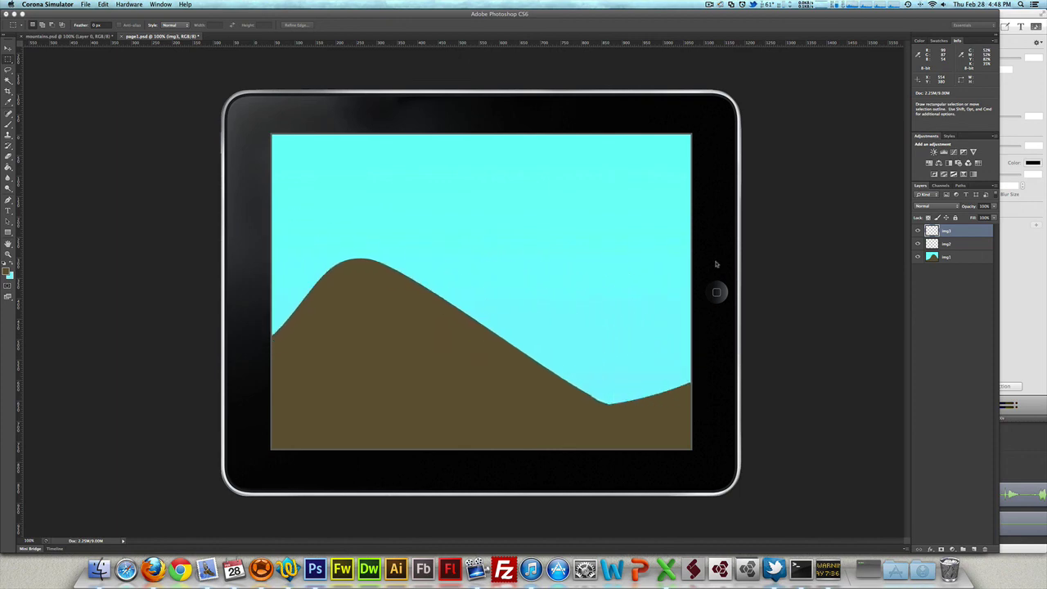
Step: Return to Photoshop and open the linear_1 animation settings from the Kwik panel
left_click(758, 256)
left_click(829, 145)
double_click(828, 145)
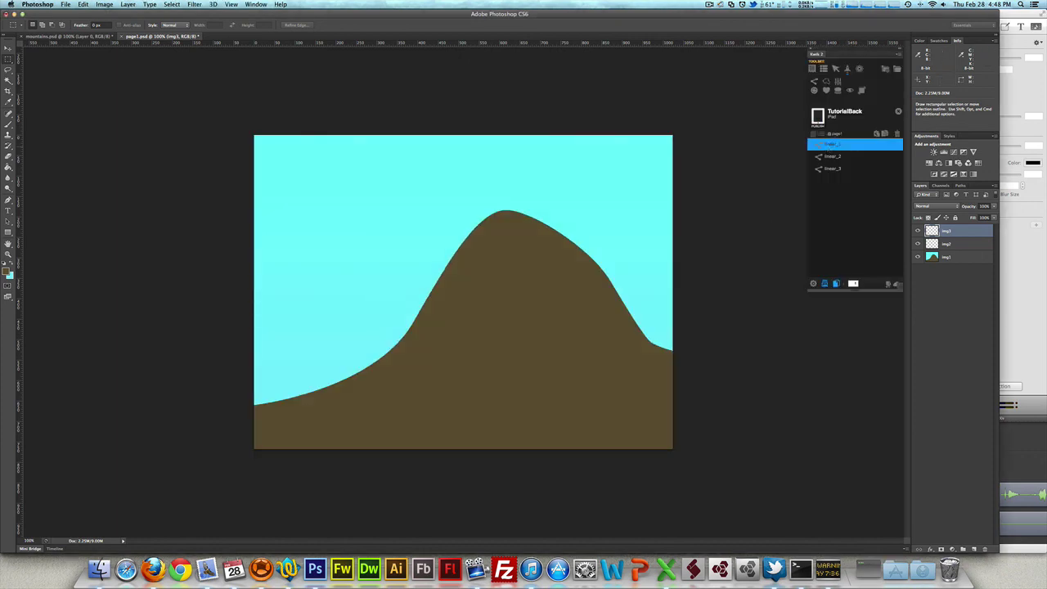